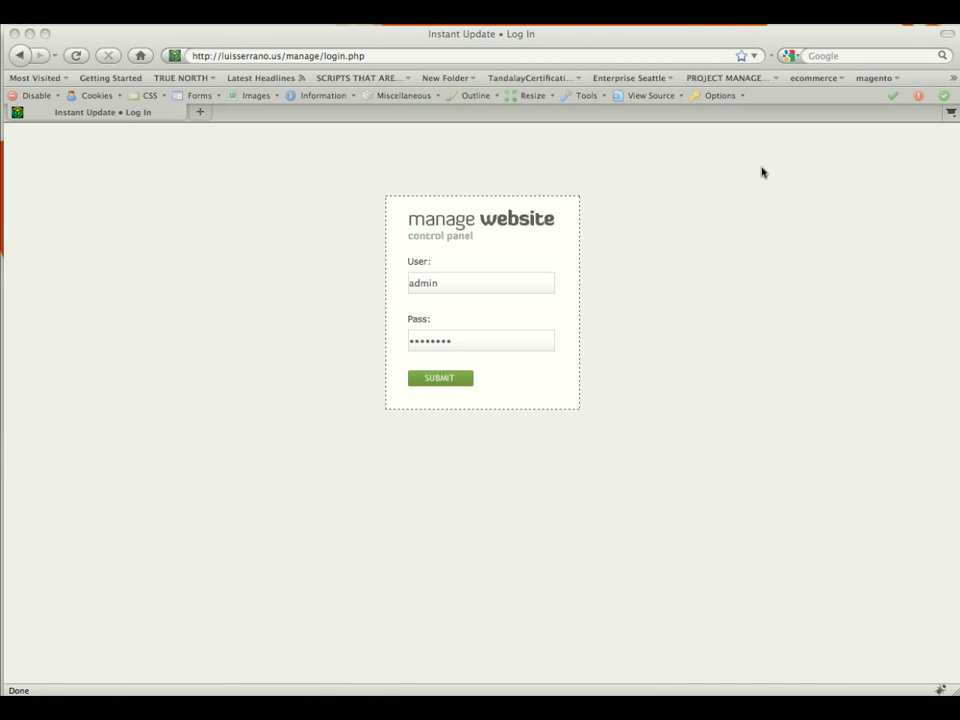
{"action": "key", "text": "XF86AudioRaiseVolume"}
{"action": "key", "text": "XF86AudioRaiseVolume"}
{"action": "key", "text": "XF86AudioRaiseVolume"}
{"action": "key", "text": "XF86AudioRaiseVolume"}
{"action": "key", "text": "XF86AudioRaiseVolume"}
{"action": "key", "text": "XF86AudioRaiseVolume"}
{"action": "left_click", "coordinate": [570, 169]}
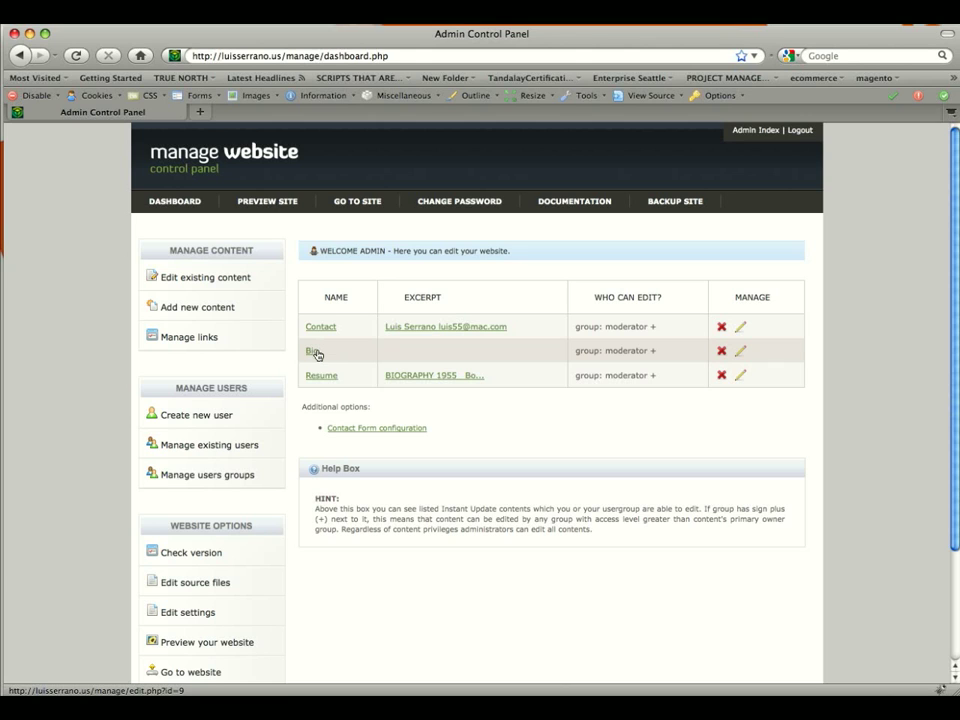
Open the Bio content for editing and add a new empty line below the portrait photo
{"action": "left_click", "coordinate": [313, 352]}
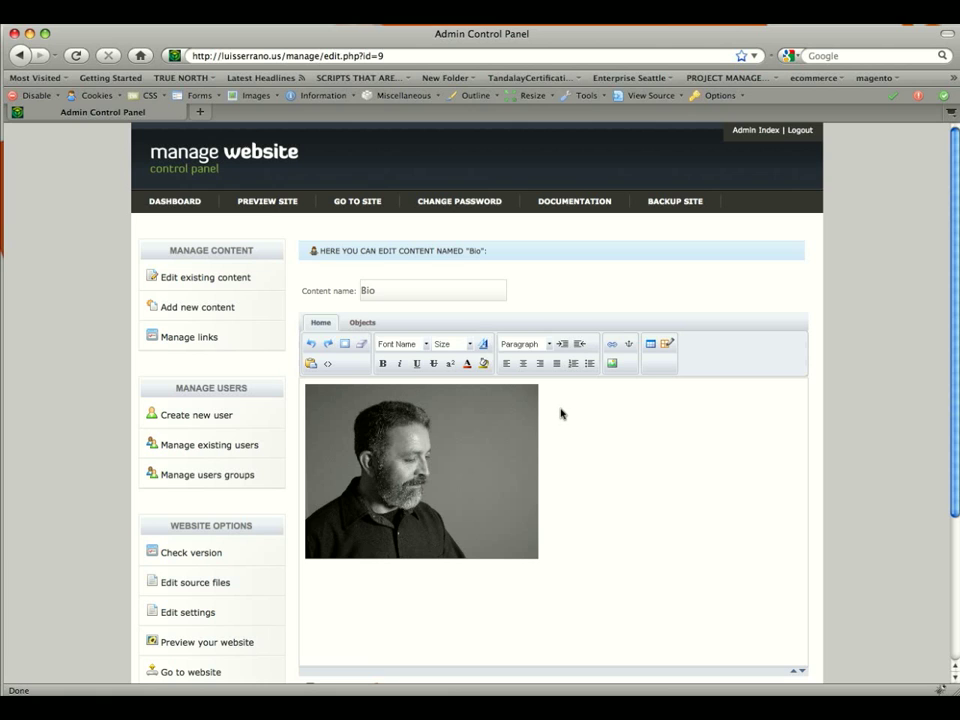
{"action": "left_click", "coordinate": [559, 414]}
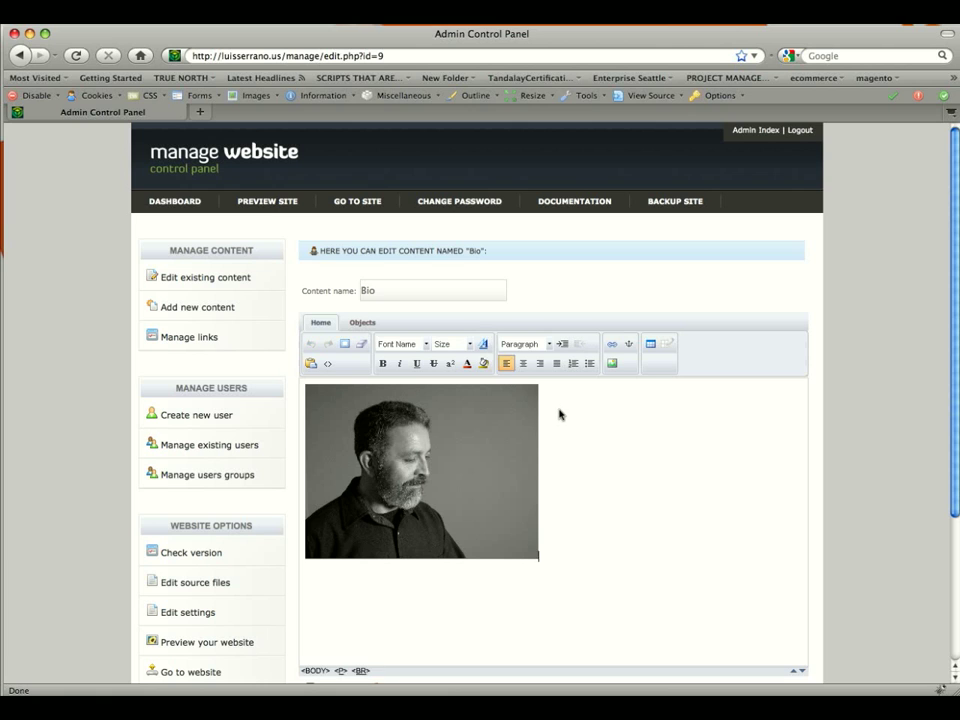
{"action": "left_click", "coordinate": [471, 430]}
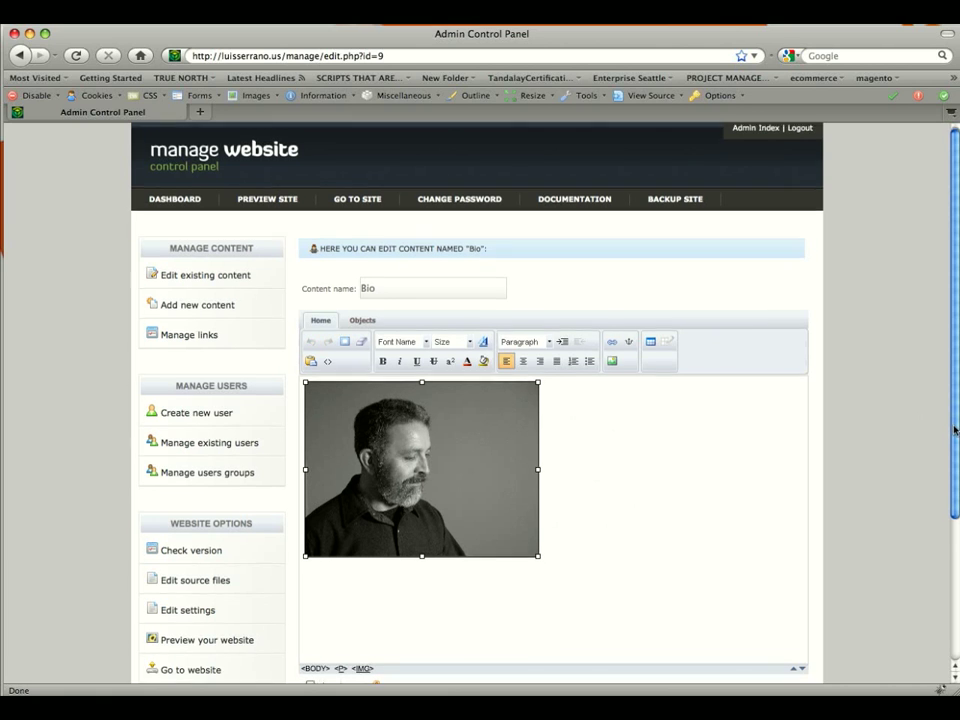
{"action": "scroll", "coordinate": [955, 453], "scroll_direction": "down", "scroll_amount": 1}
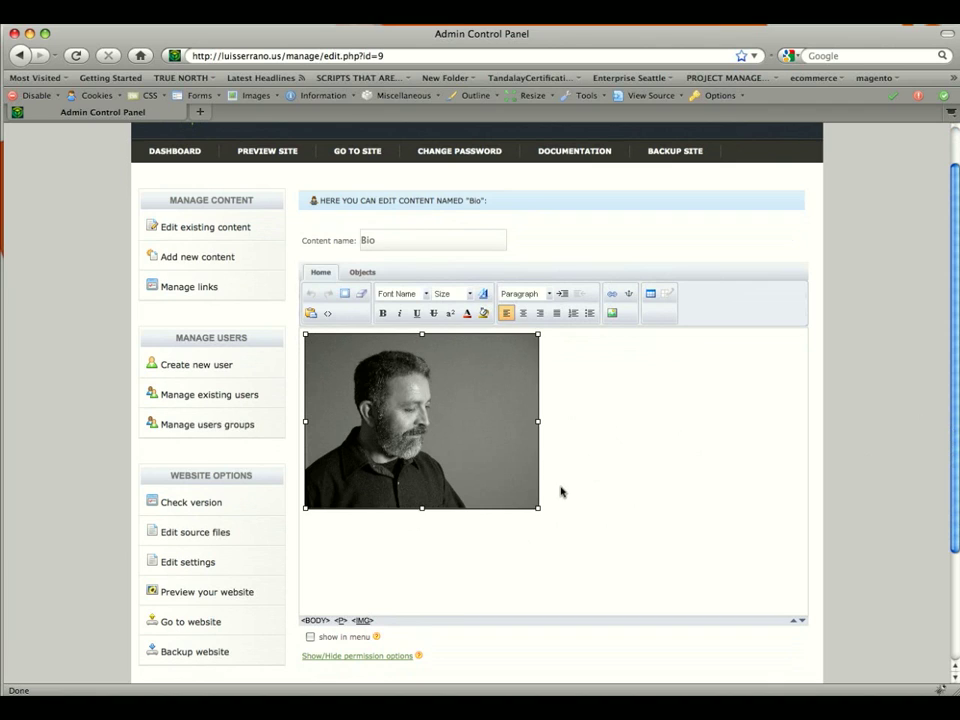
{"action": "left_click", "coordinate": [566, 500]}
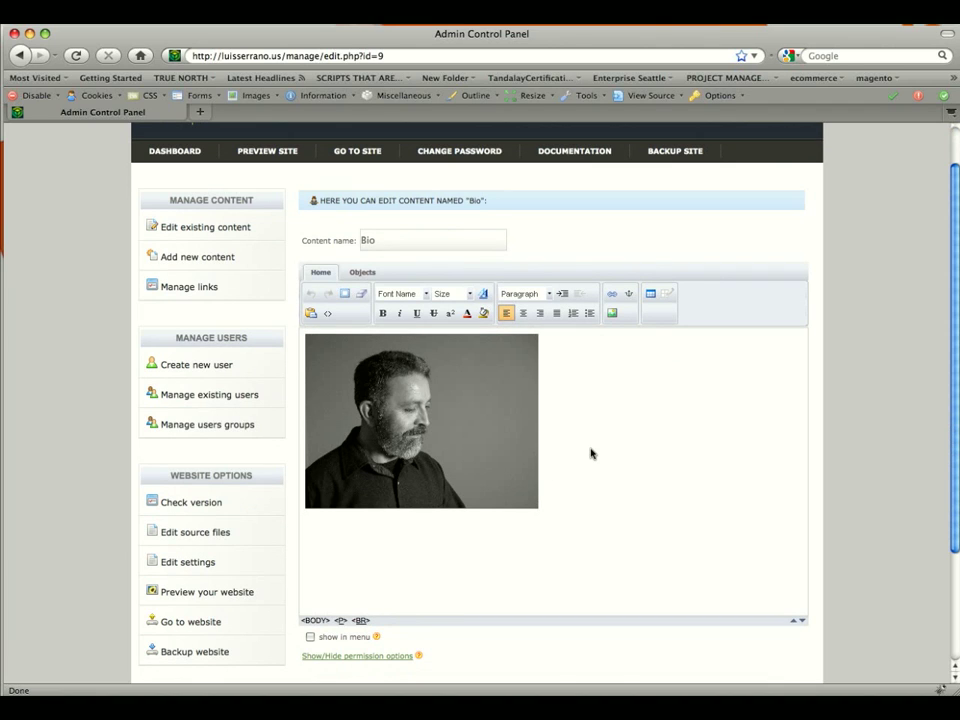
{"action": "key", "text": "Return"}
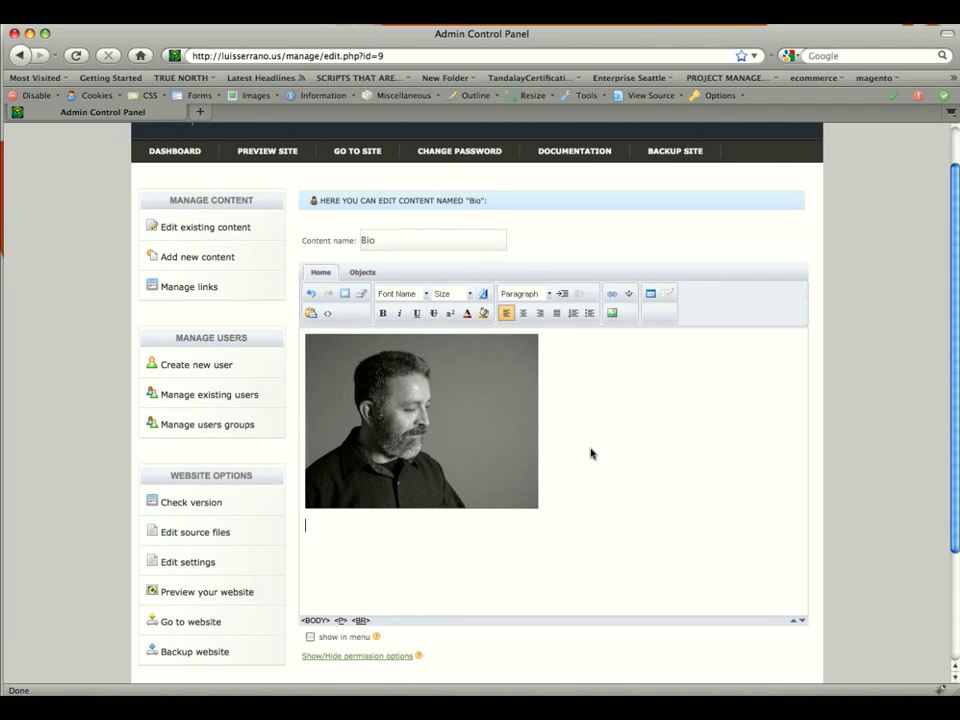
Start inserting an image, upload bg.jpg from the SKINNER folder to UserFiles, and choose it as the image source
{"action": "left_click", "coordinate": [613, 315]}
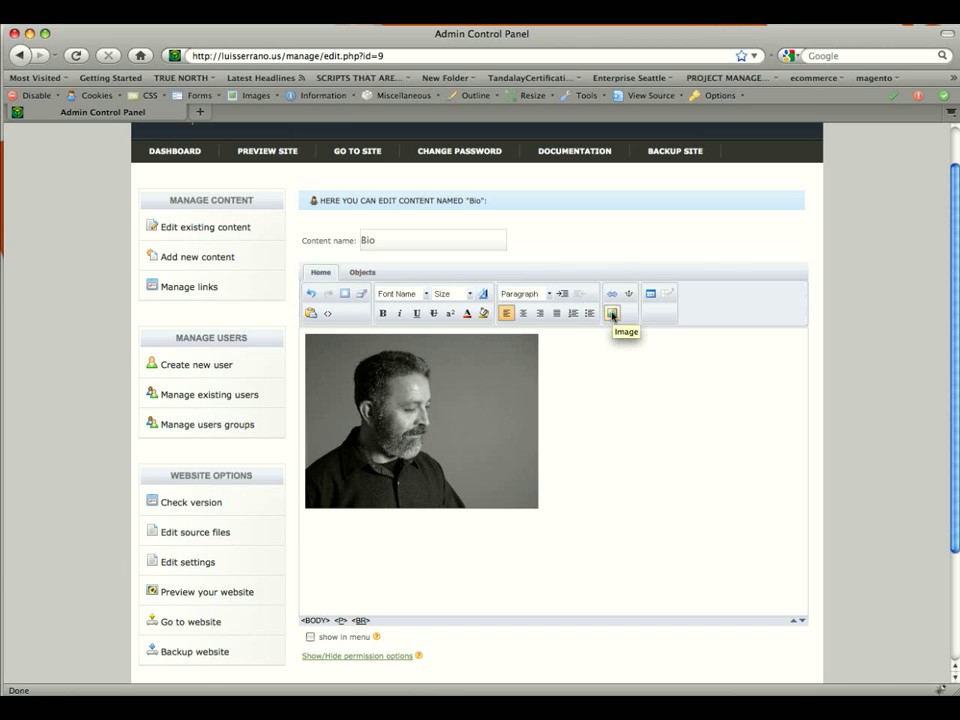
{"action": "left_click", "coordinate": [612, 314]}
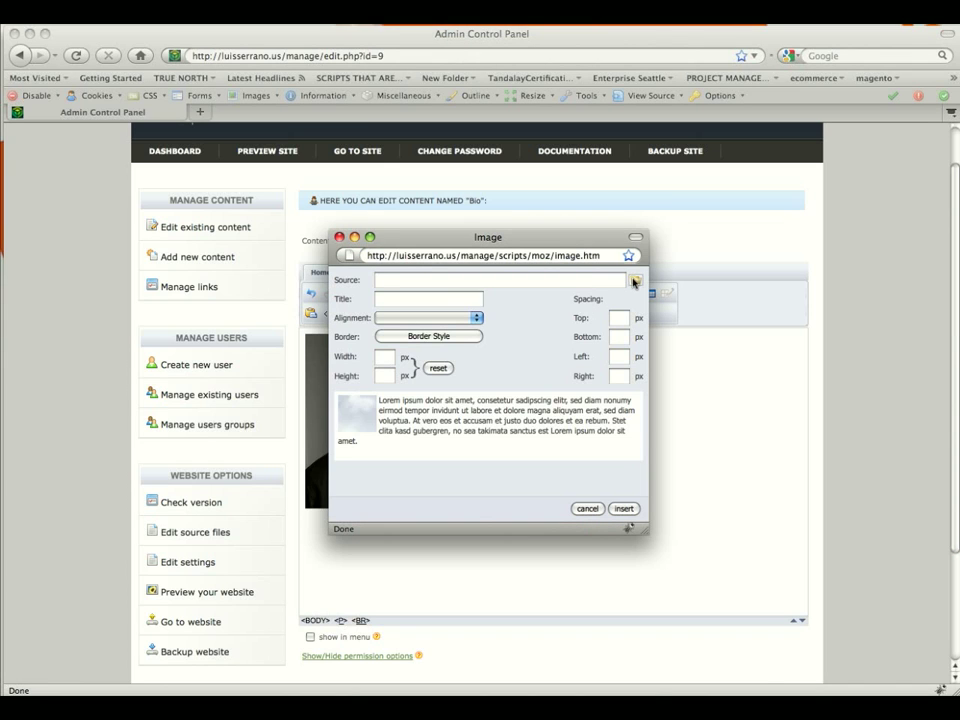
{"action": "left_click", "coordinate": [633, 281]}
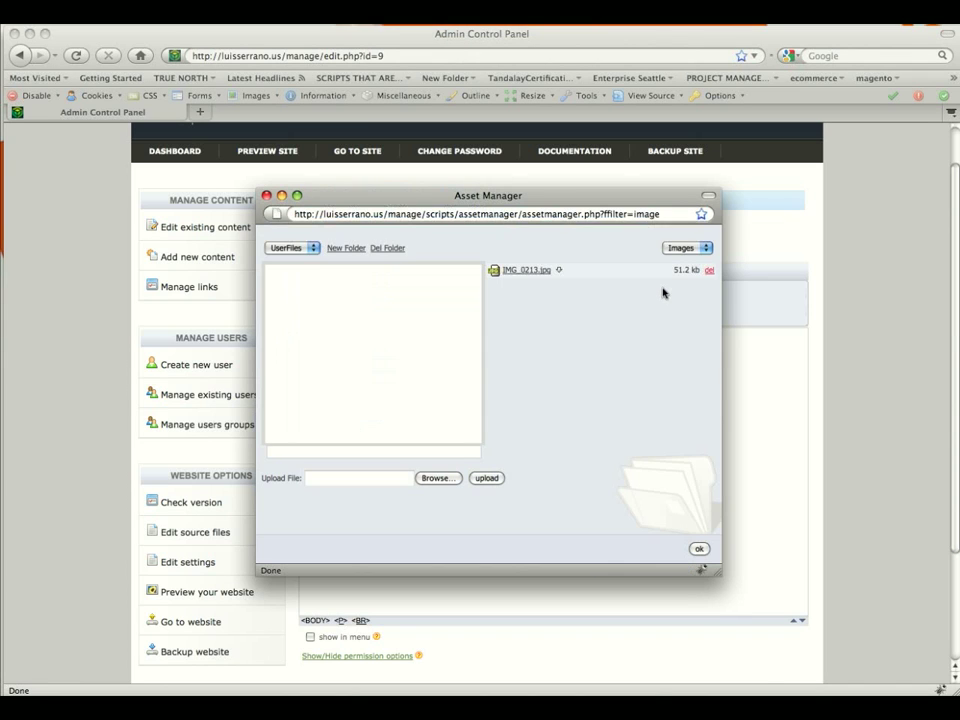
{"action": "left_click", "coordinate": [441, 478]}
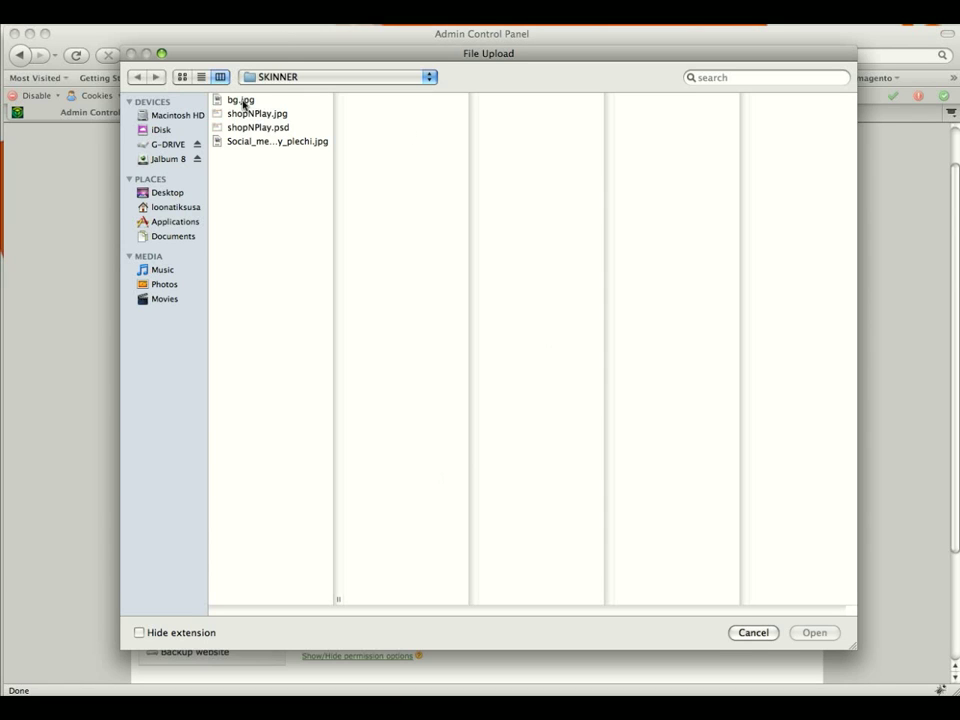
{"action": "left_click", "coordinate": [240, 100]}
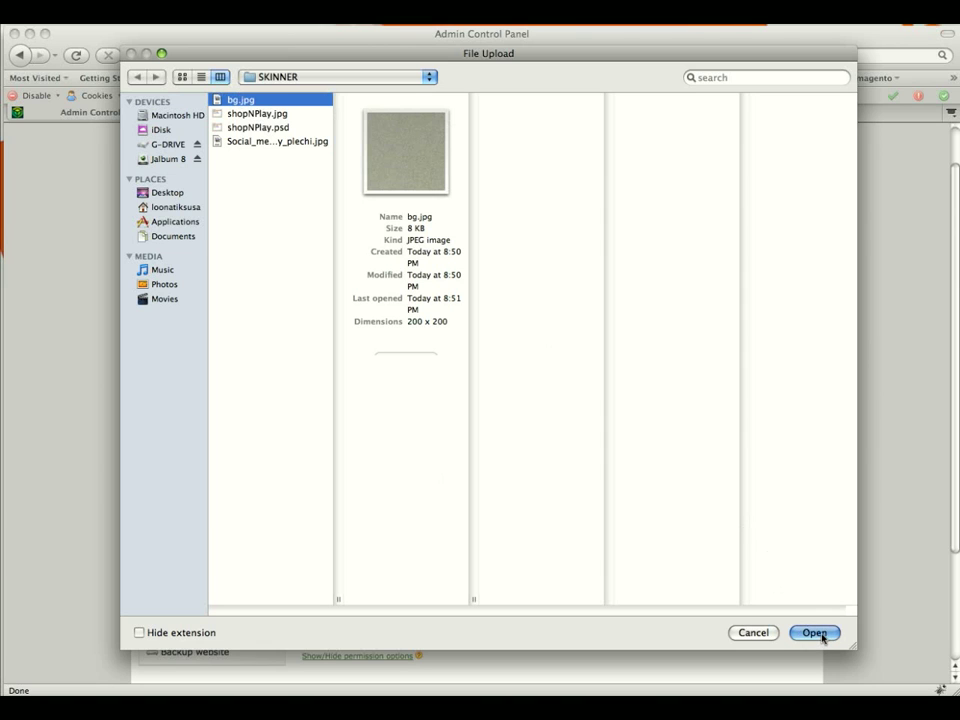
{"action": "left_click", "coordinate": [818, 634]}
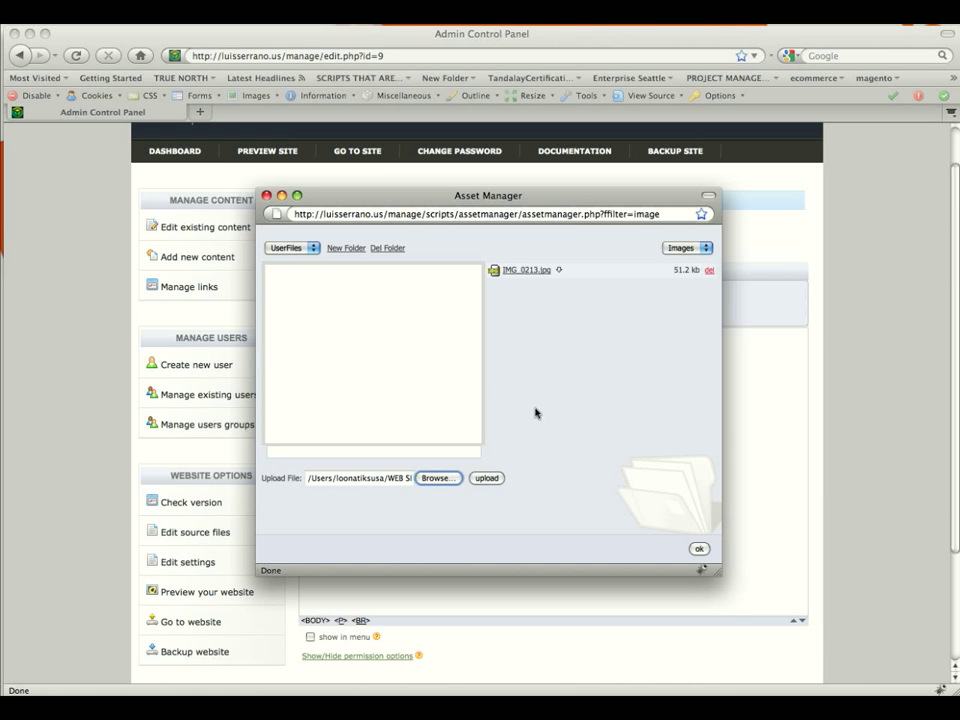
{"action": "left_click", "coordinate": [487, 478]}
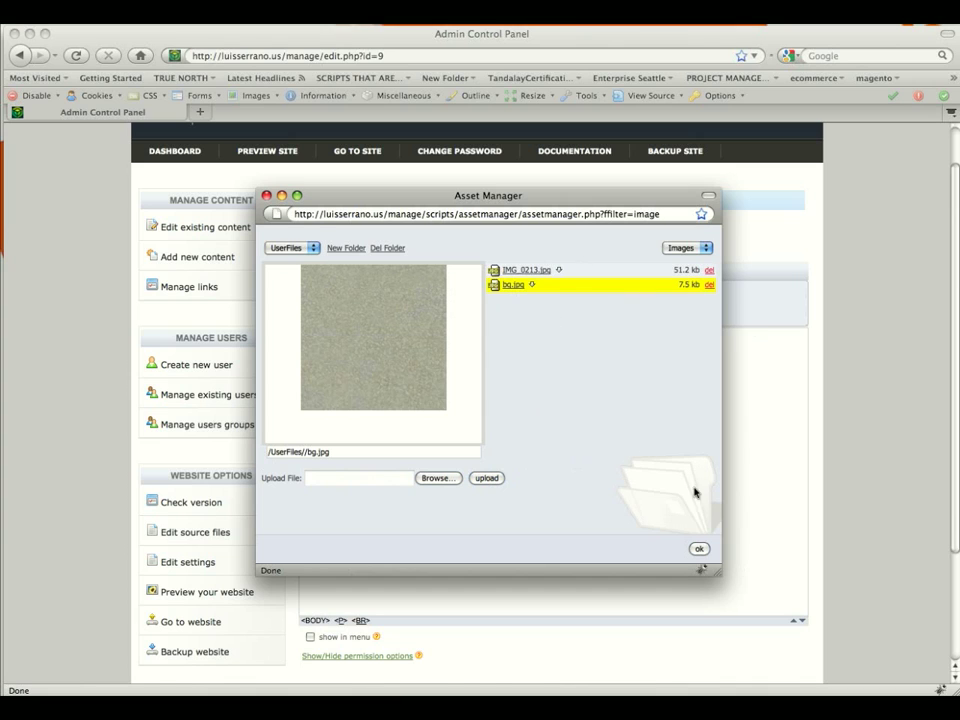
{"action": "left_click", "coordinate": [699, 550]}
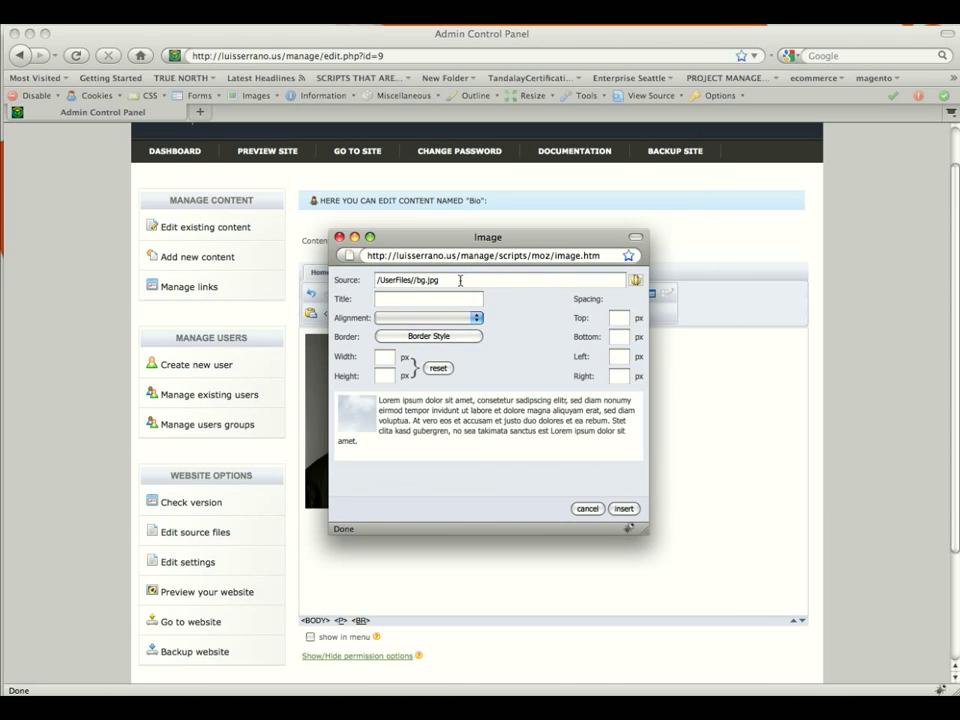
Give the image a solid 1px grey border on all sides and insert it below the portrait
{"action": "left_click", "coordinate": [423, 318]}
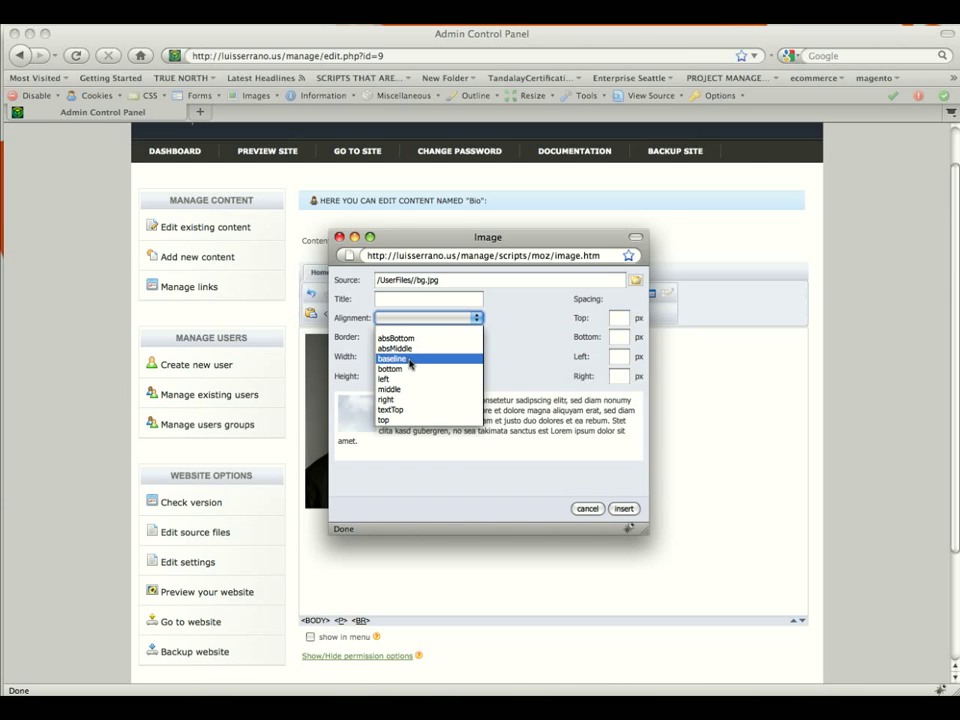
{"action": "left_click", "coordinate": [500, 349]}
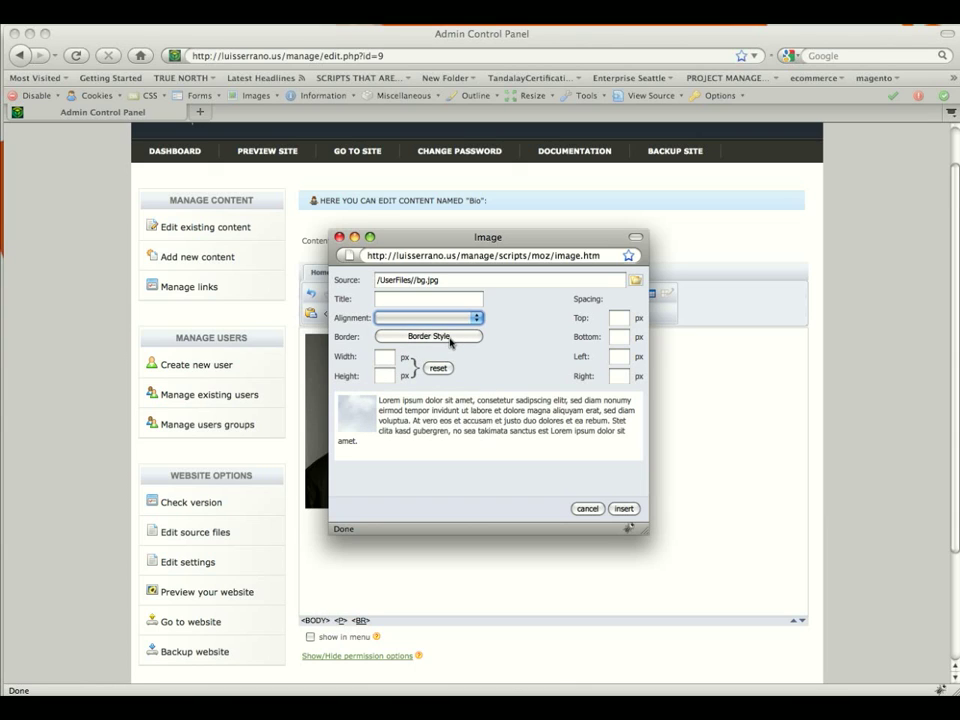
{"action": "left_click", "coordinate": [388, 337]}
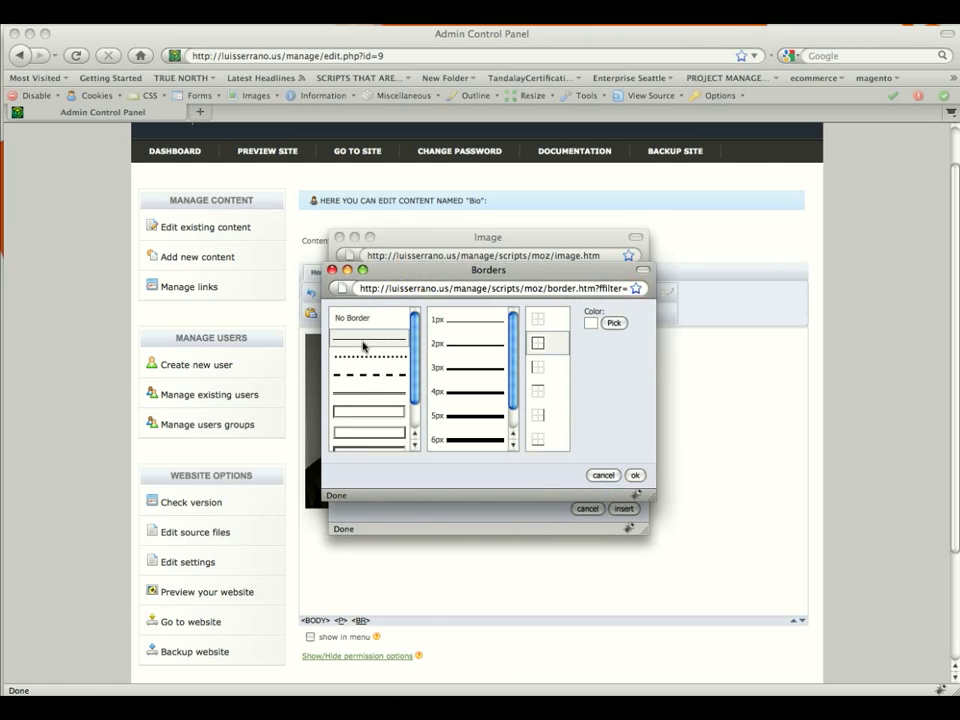
{"action": "left_click", "coordinate": [462, 326]}
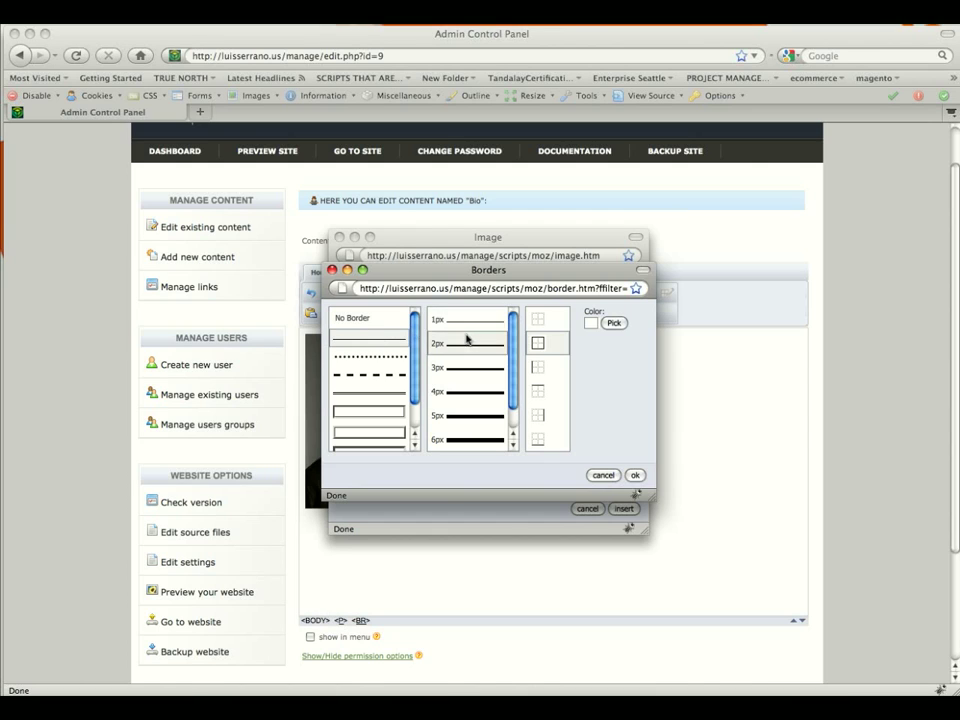
{"action": "left_click", "coordinate": [548, 347]}
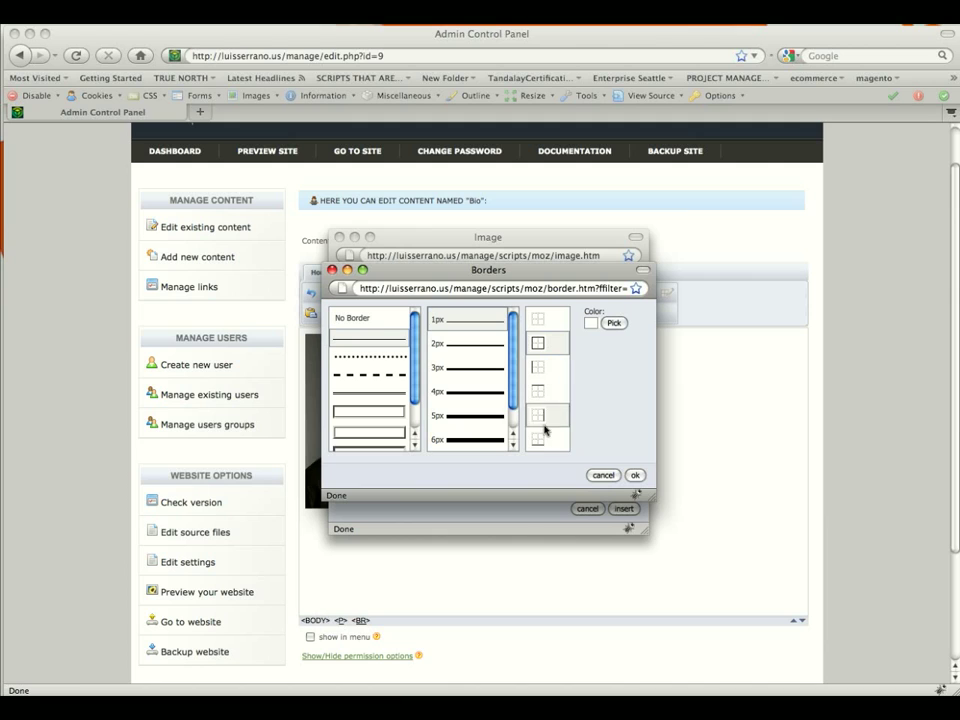
{"action": "left_click", "coordinate": [609, 323]}
{"action": "left_click", "coordinate": [626, 368]}
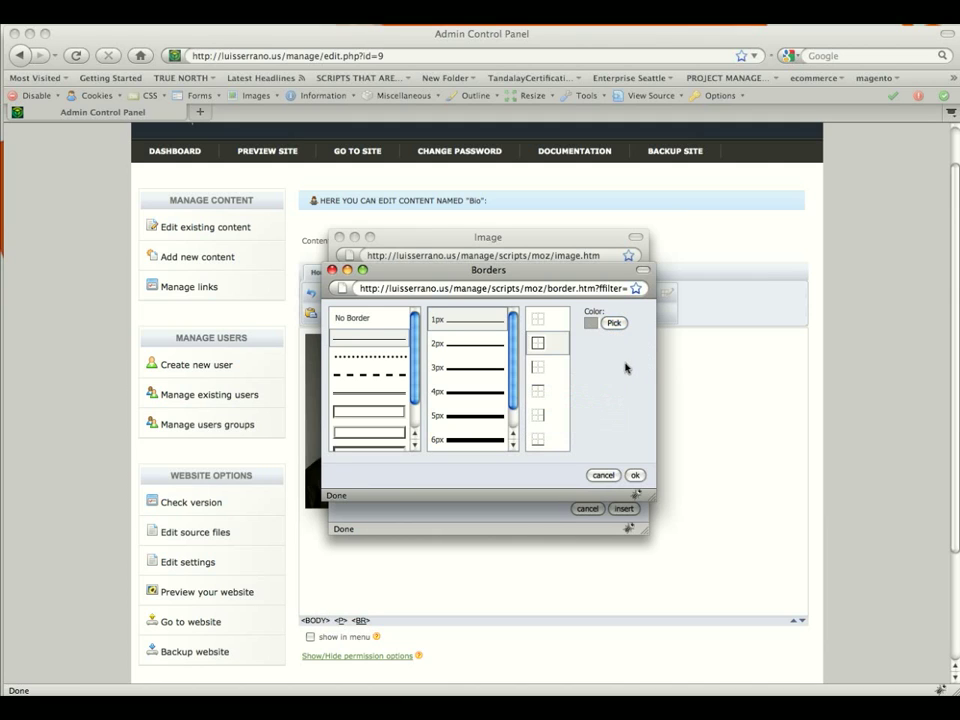
{"action": "left_click", "coordinate": [635, 475]}
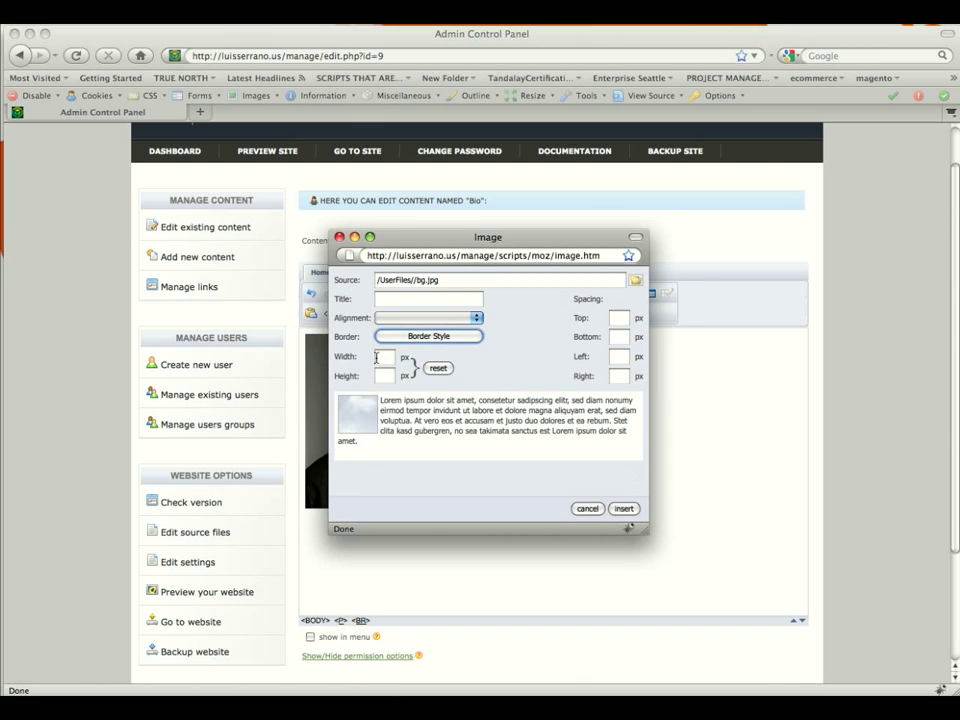
{"action": "left_click", "coordinate": [624, 509]}
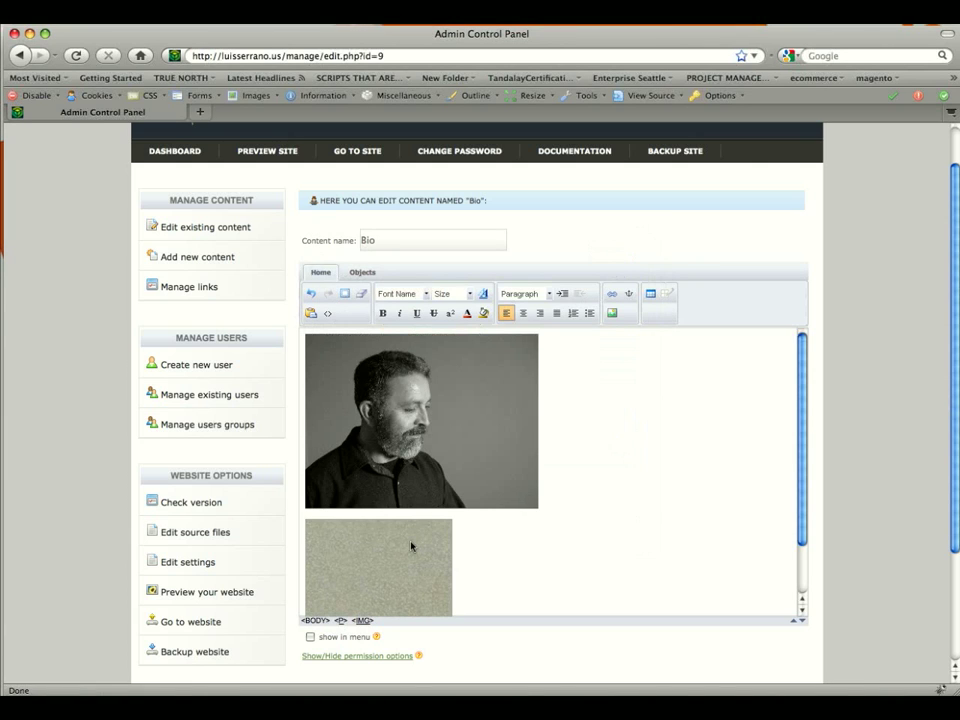
Add the line "Add some text" below the inserted texture image and make it bold
{"action": "left_click_drag", "start_coordinate": [803, 482], "coordinate": [803, 530]}
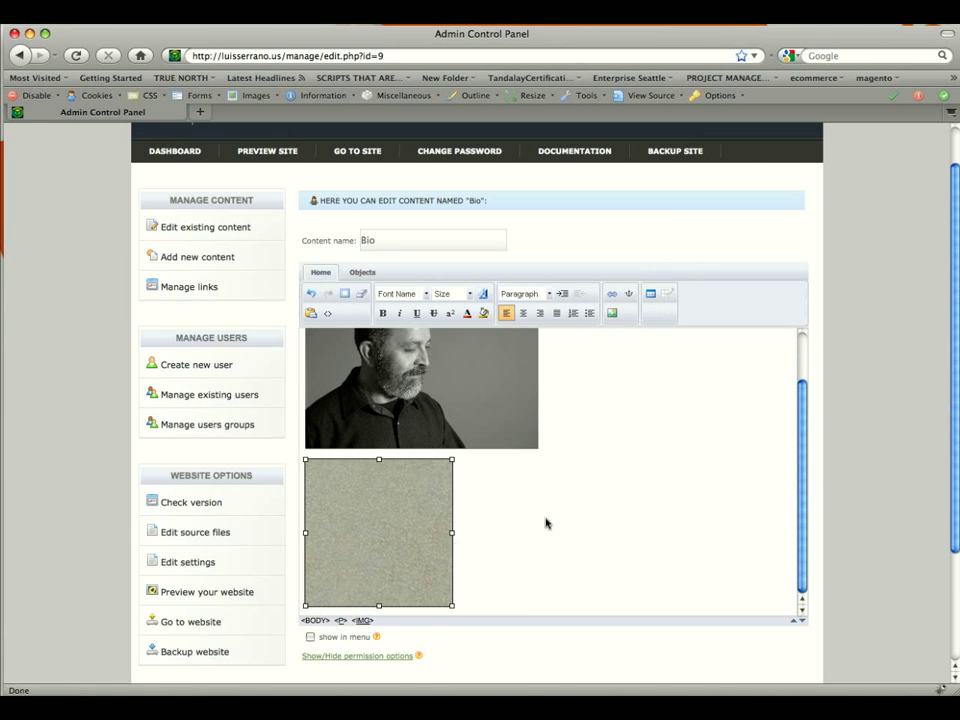
{"action": "left_click", "coordinate": [516, 531]}
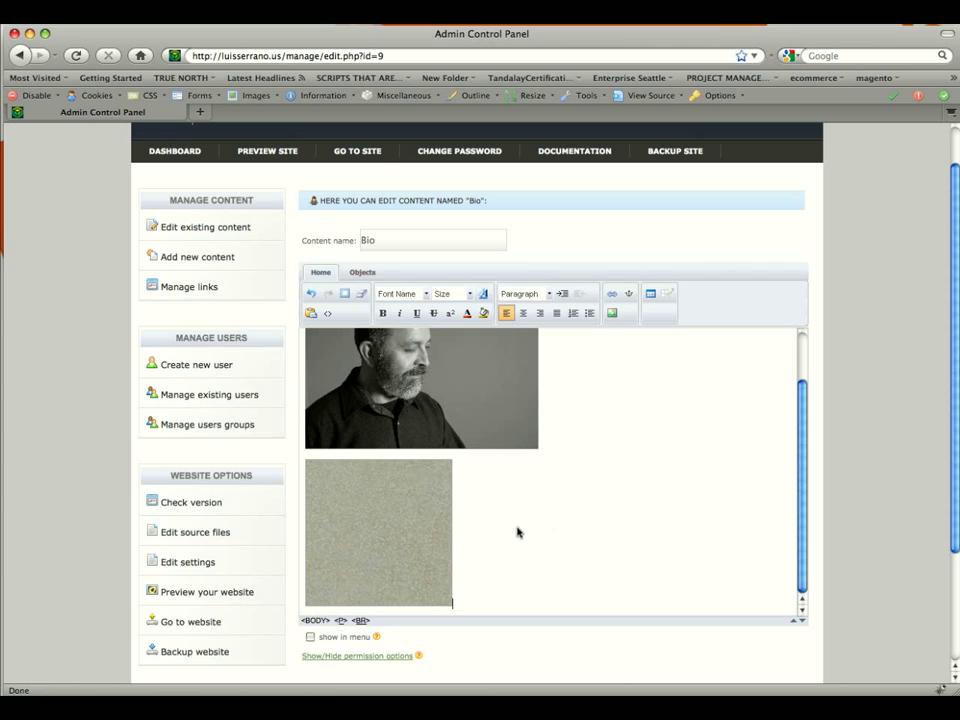
{"action": "key", "text": "Return"}
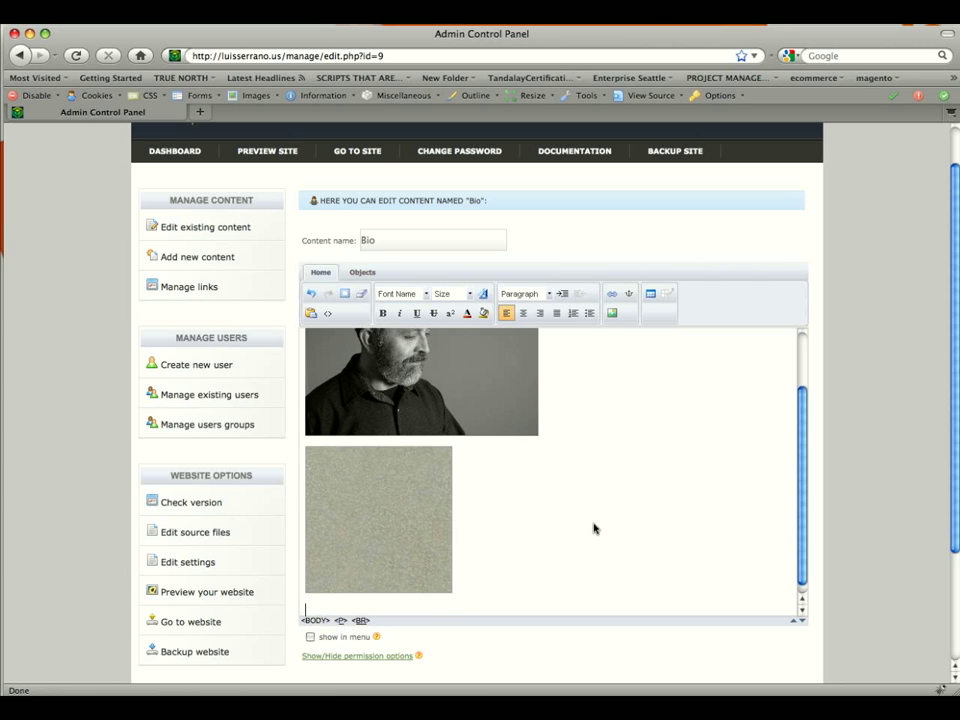
{"action": "type", "text": "Add some text"}
{"action": "left_click_drag", "start_coordinate": [379, 611], "coordinate": [296, 614]}
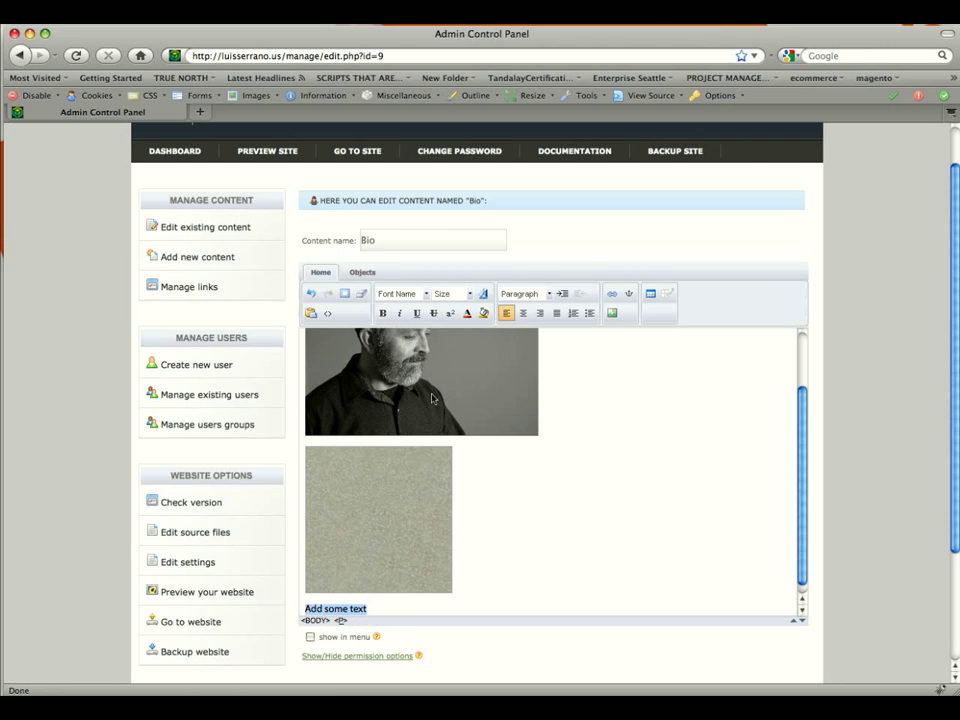
{"action": "left_click", "coordinate": [382, 313]}
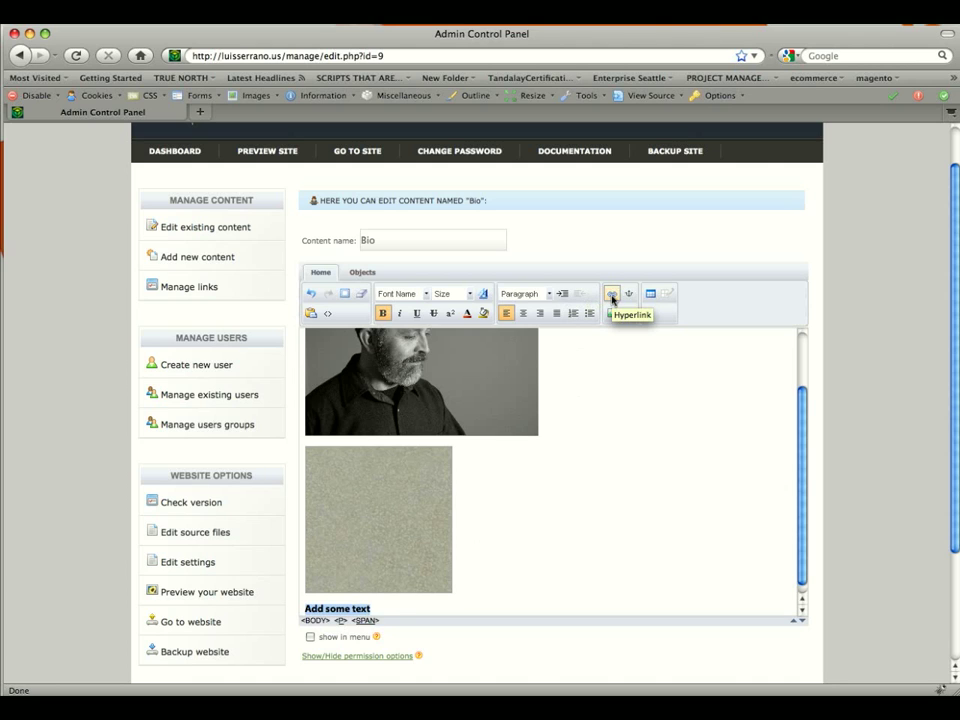
{"action": "left_click", "coordinate": [612, 296]}
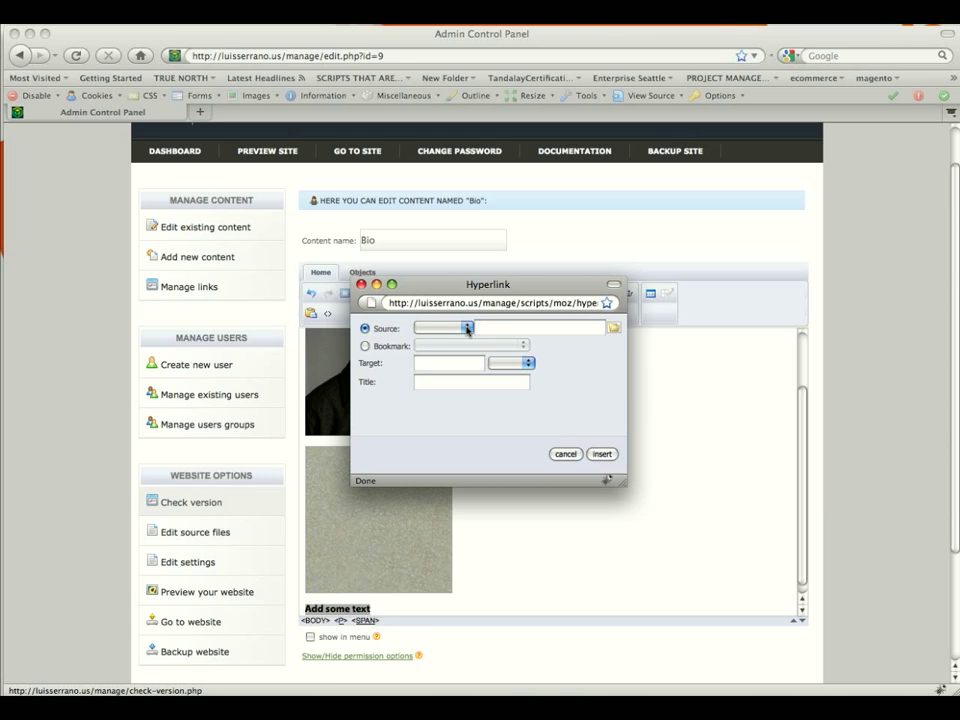
{"action": "left_click", "coordinate": [467, 328]}
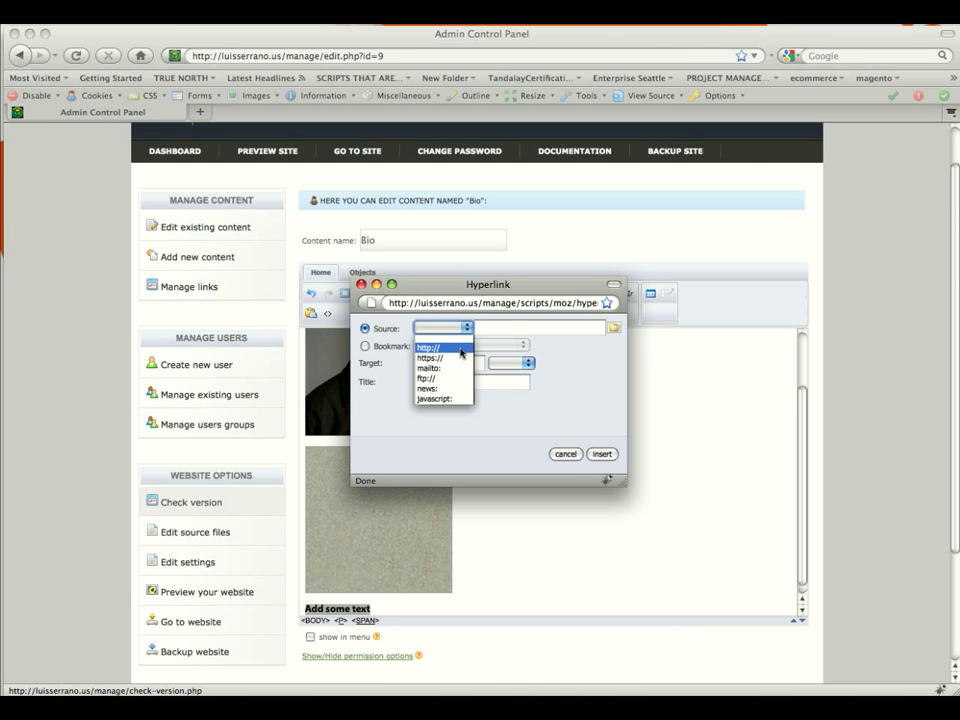
{"action": "left_click", "coordinate": [461, 348]}
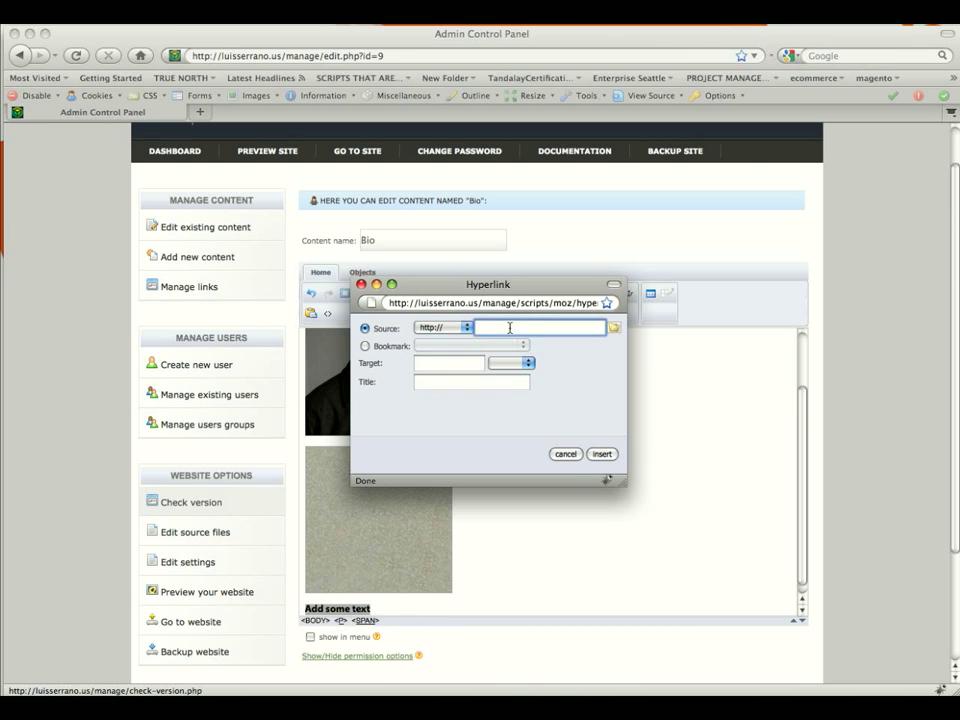
{"action": "type", "text": "maxwellnwe.com"}
{"action": "left_click", "coordinate": [602, 454]}
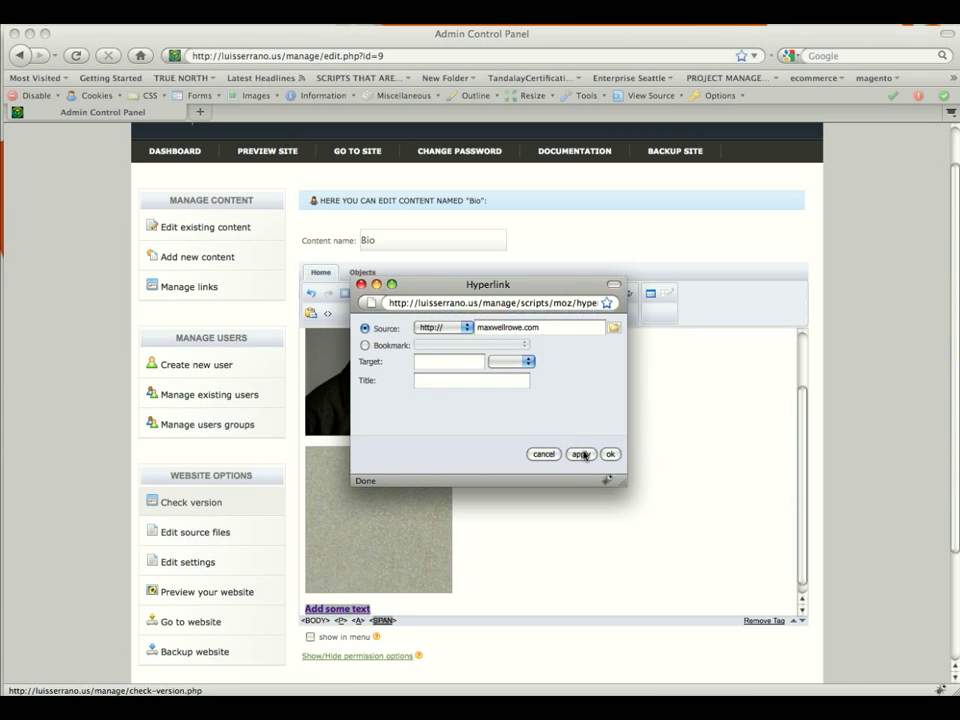
{"action": "left_click", "coordinate": [609, 455]}
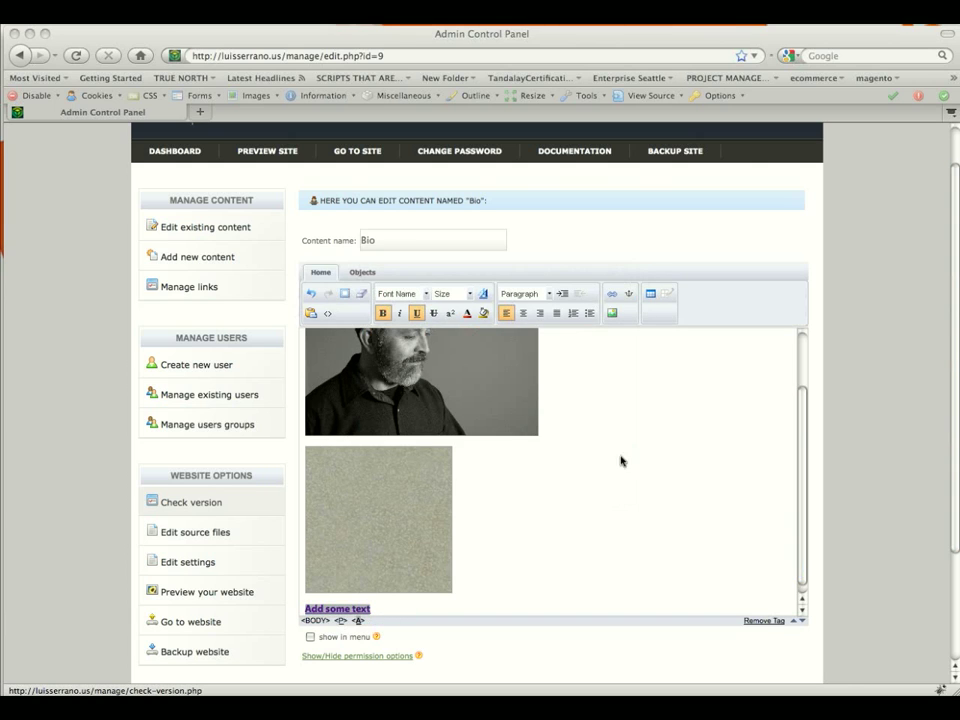
{"action": "scroll", "coordinate": [800, 473], "scroll_direction": "down", "scroll_amount": 1}
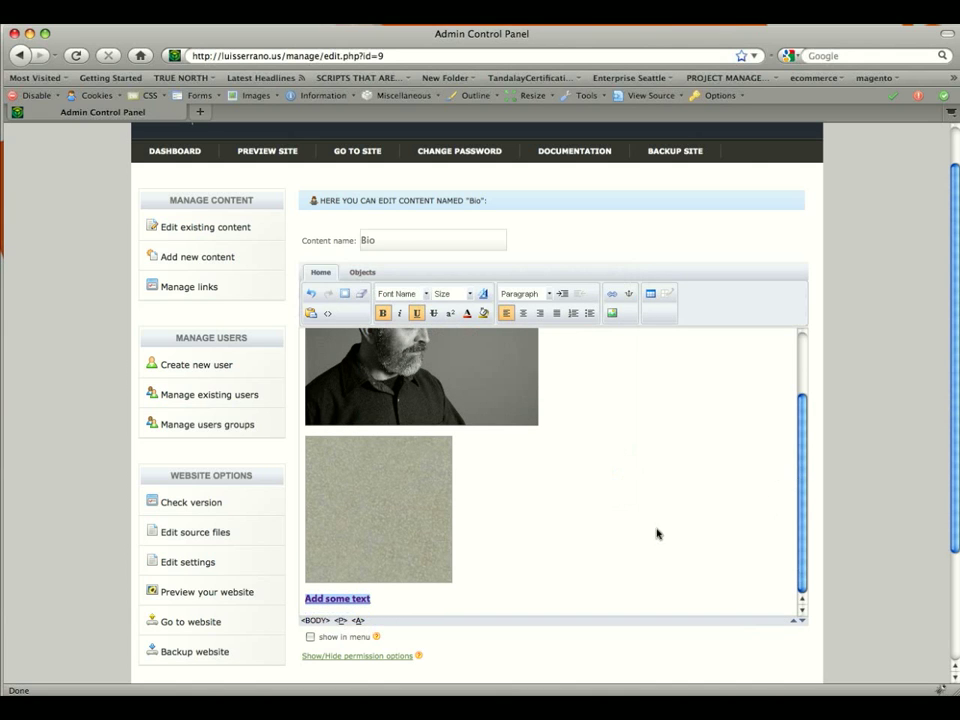
{"action": "left_click", "coordinate": [376, 603]}
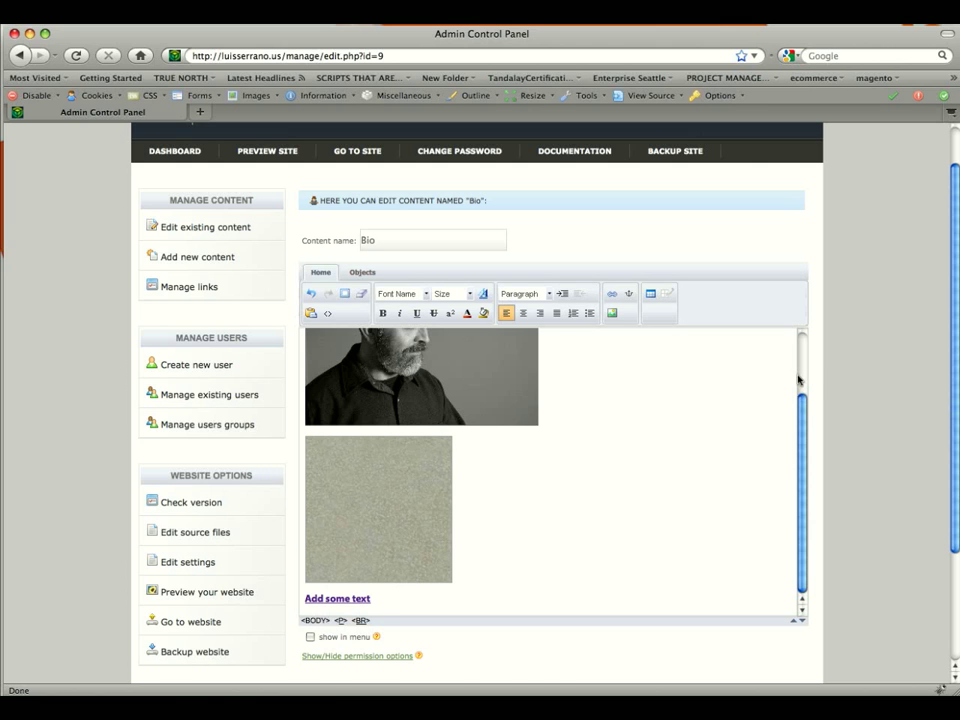
Save the edited Bio content, go to the live site and open its bio.php page to check the changes
{"action": "scroll", "coordinate": [930, 393], "scroll_direction": "down", "scroll_amount": 3}
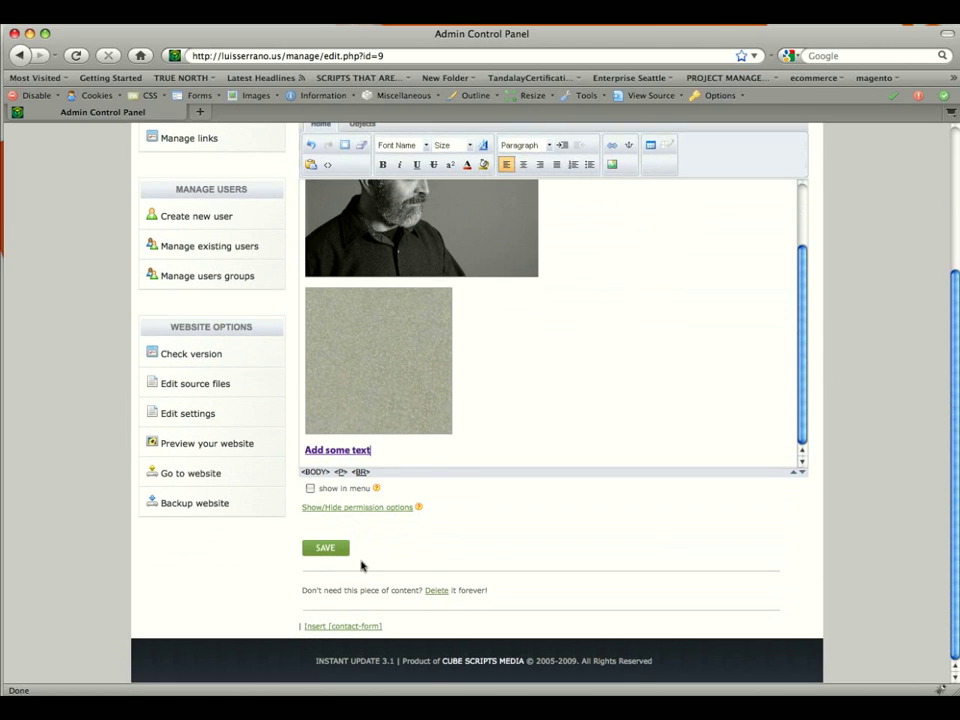
{"action": "left_click", "coordinate": [325, 550]}
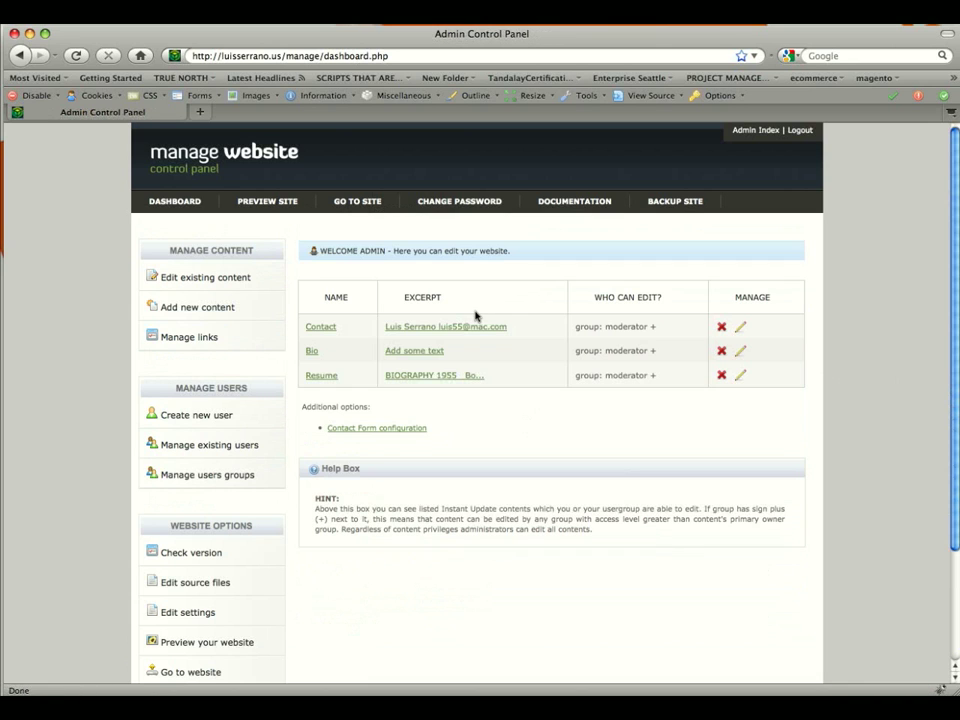
{"action": "left_click", "coordinate": [351, 203]}
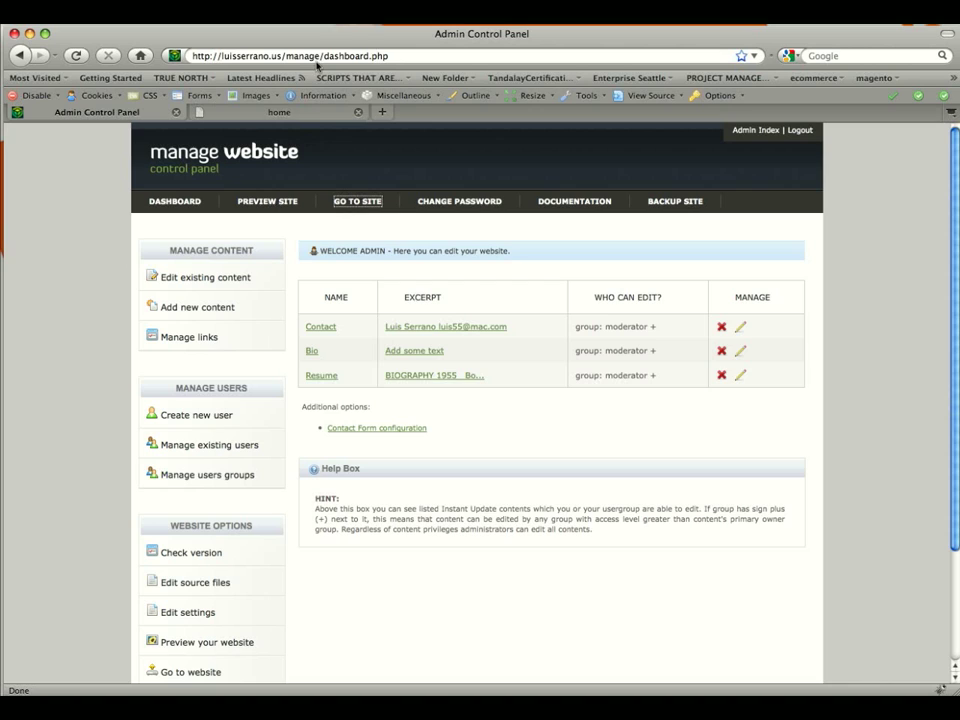
{"action": "left_click", "coordinate": [311, 115]}
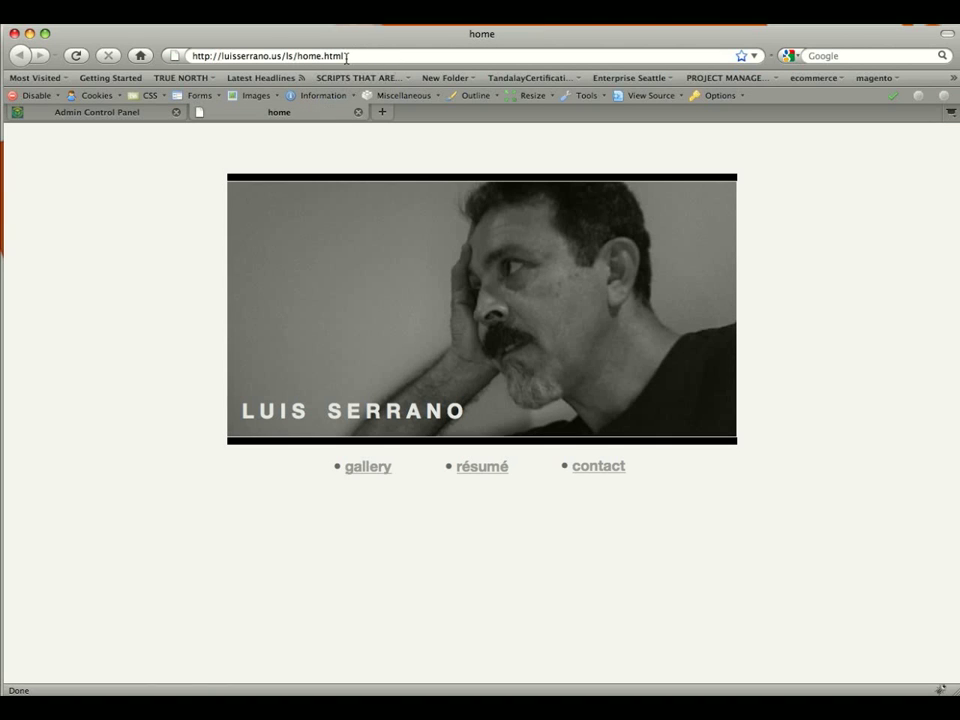
{"action": "left_click_drag", "start_coordinate": [345, 56], "coordinate": [284, 57]}
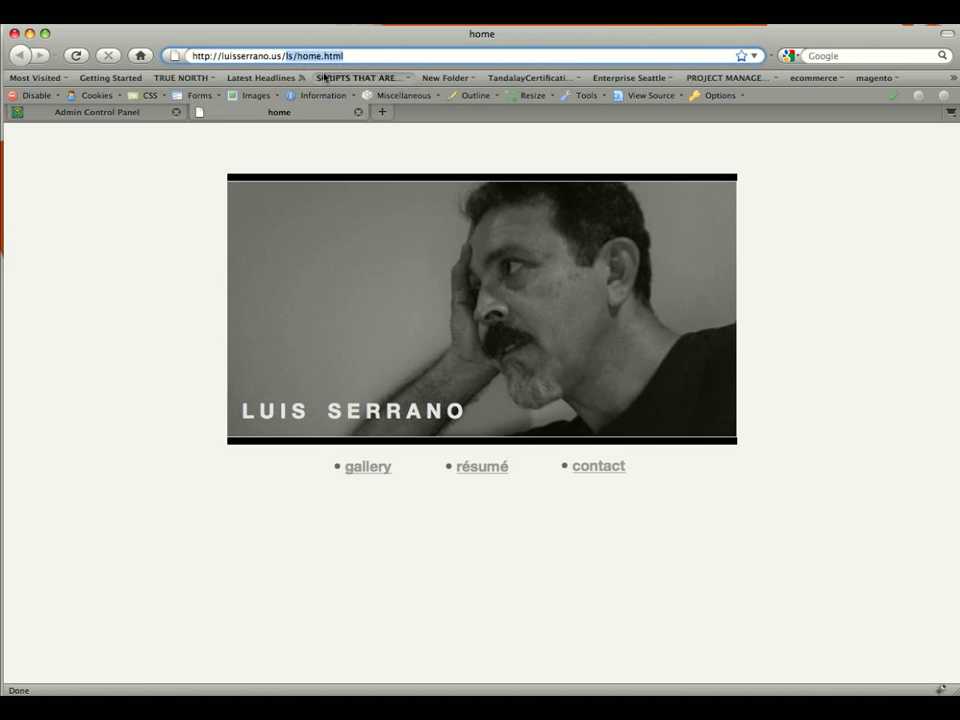
{"action": "type", "text": "bio.php"}
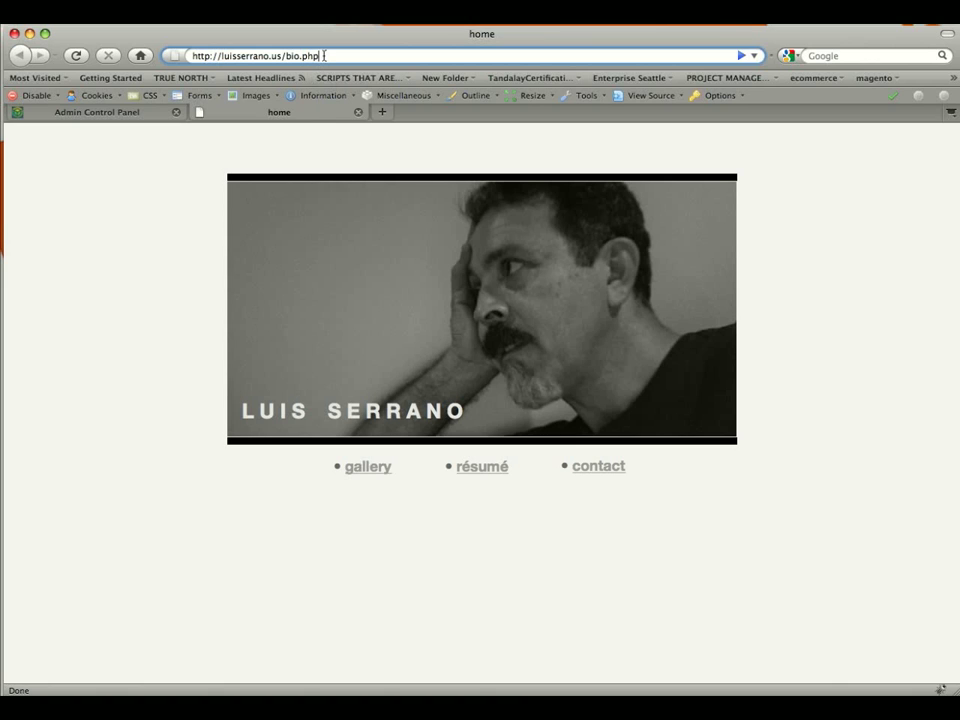
{"action": "key", "text": "Return"}
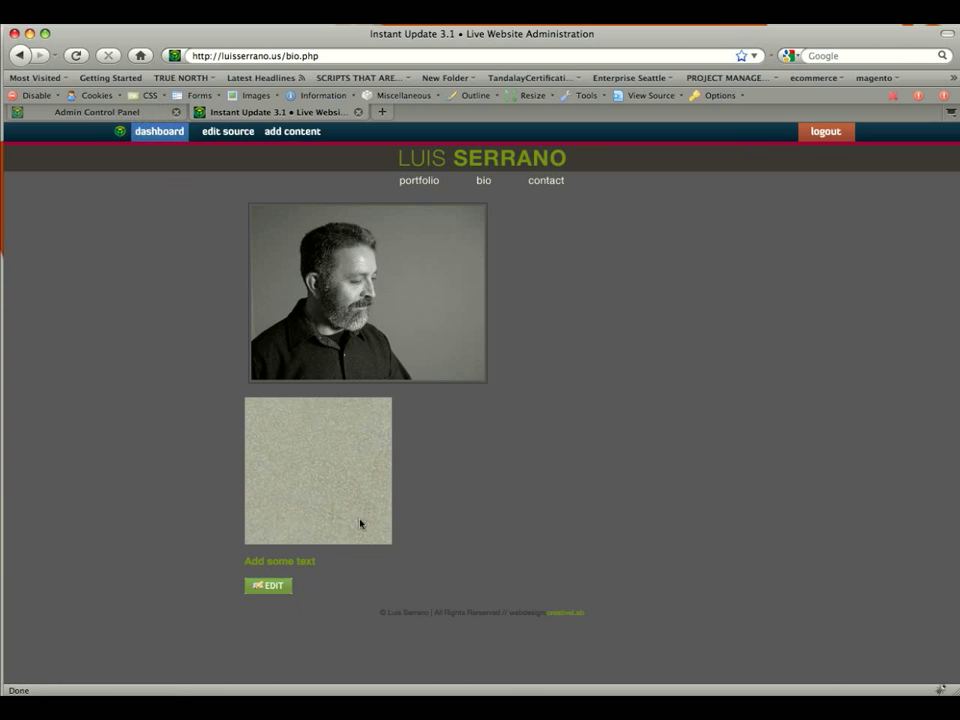
Reopen the Bio content for editing from the live page, delete the texture image and the empty line it leaves, and save
{"action": "left_click", "coordinate": [279, 587]}
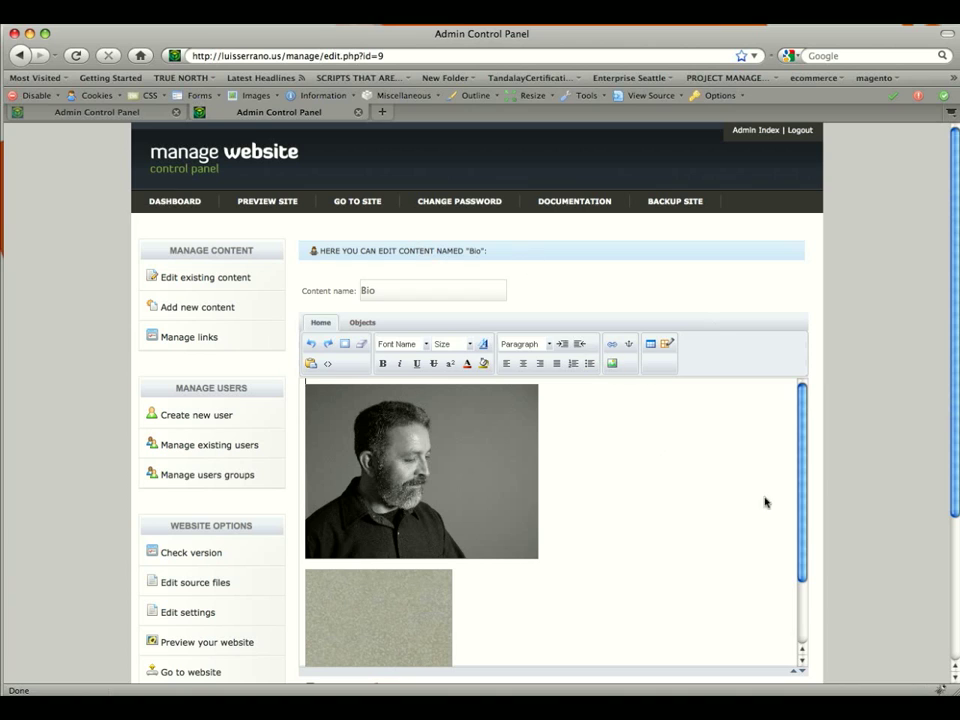
{"action": "left_click", "coordinate": [799, 615]}
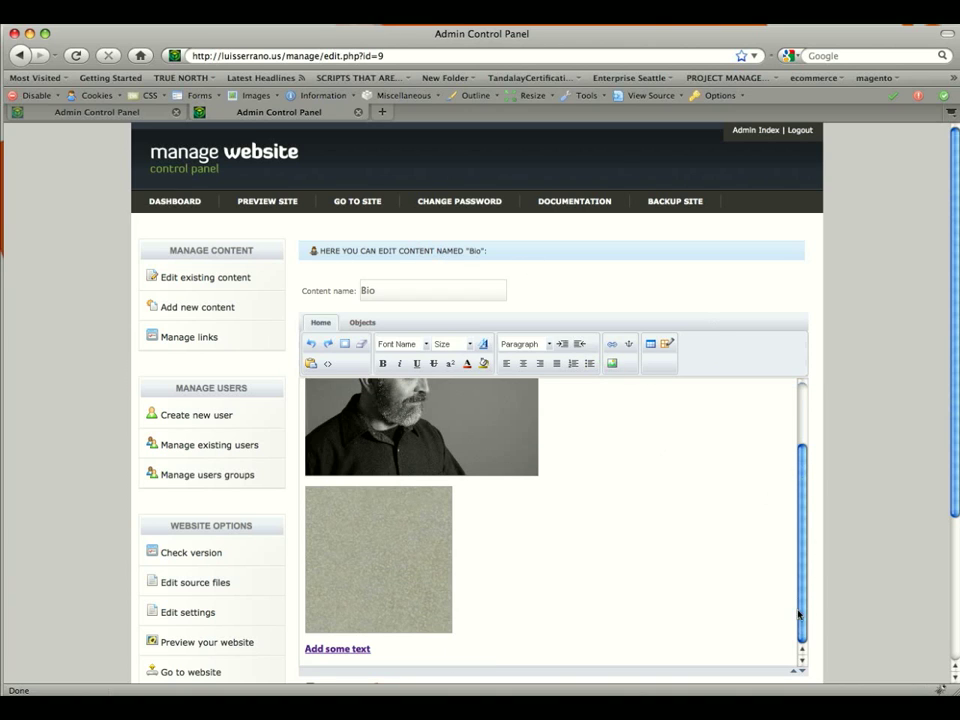
{"action": "left_click", "coordinate": [401, 574]}
{"action": "key", "text": "Delete"}
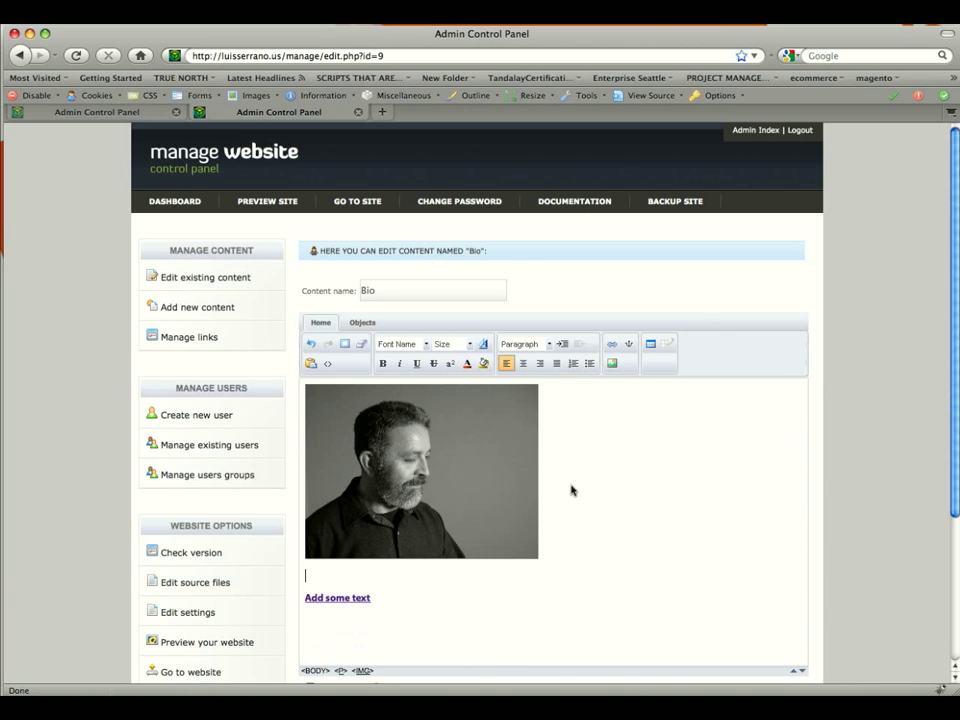
{"action": "key", "text": "Delete"}
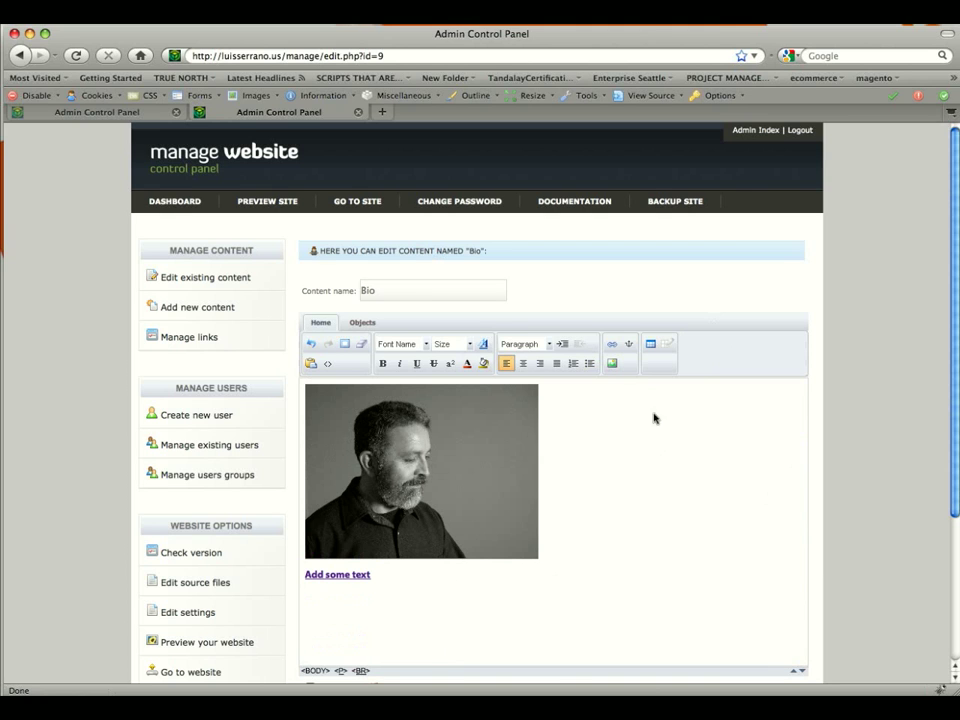
{"action": "scroll", "coordinate": [560, 500], "scroll_direction": "down", "scroll_amount": 4}
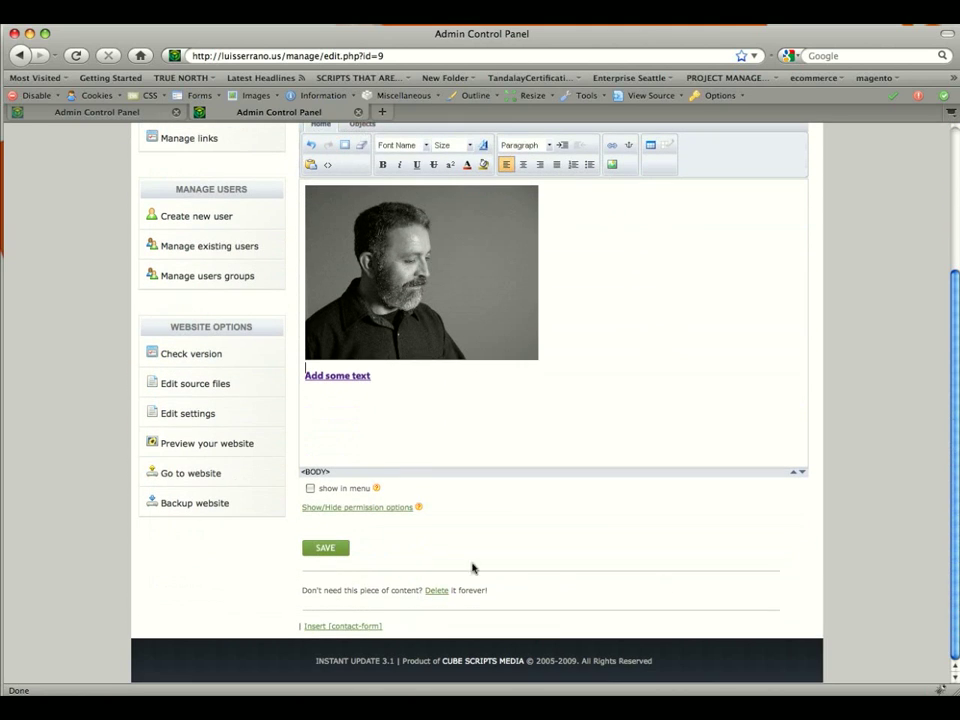
{"action": "left_click", "coordinate": [325, 553]}
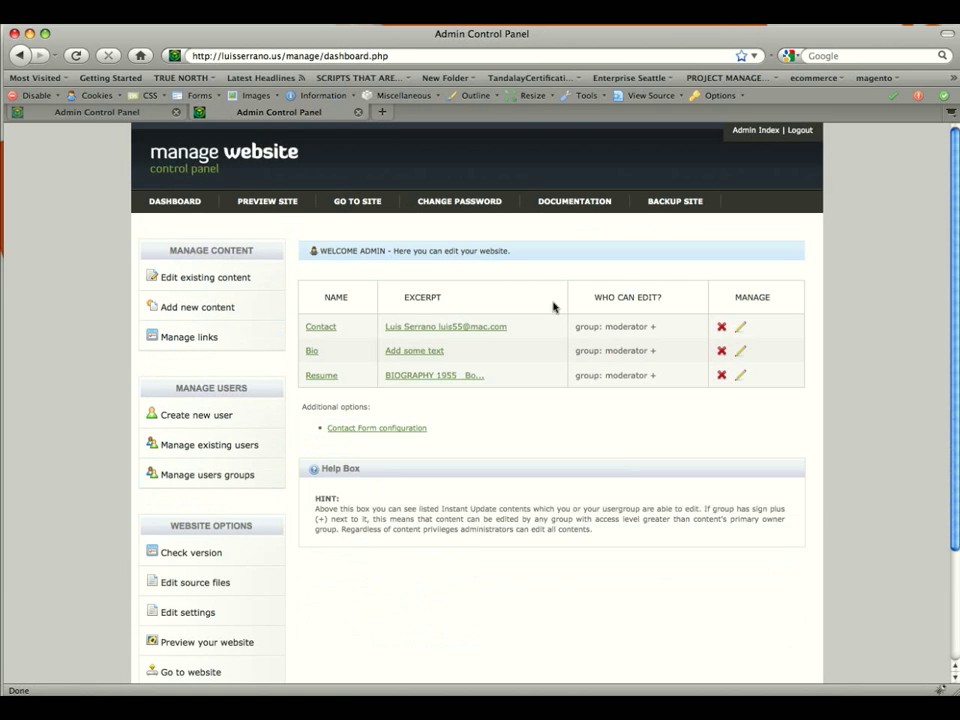
Open the live site again and load bio.php to view the page without the texture image
{"action": "left_click", "coordinate": [358, 201]}
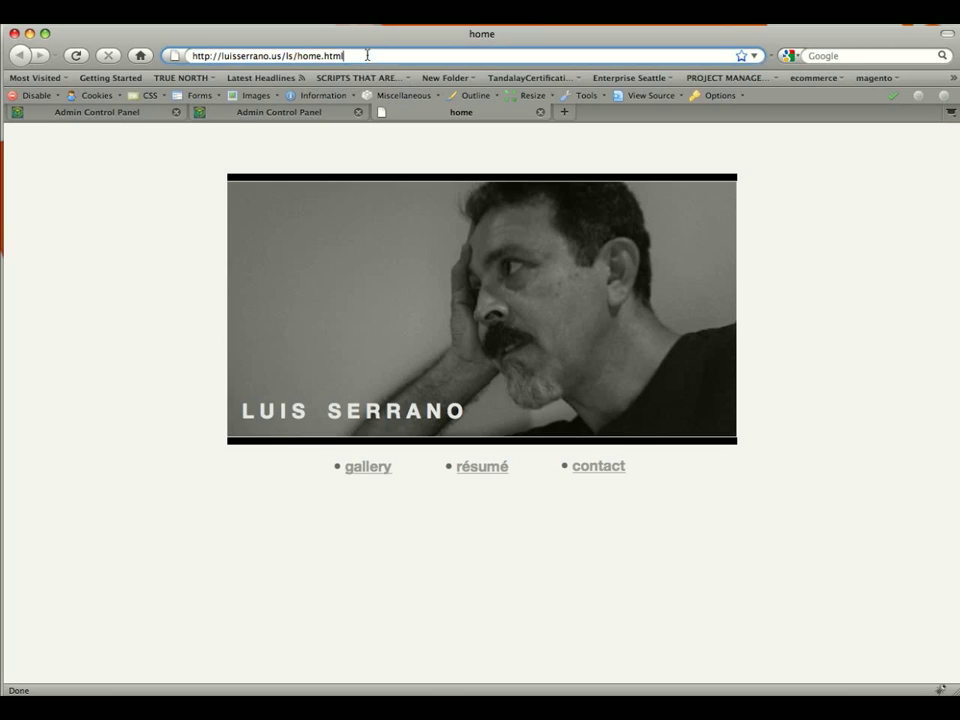
{"action": "left_click_drag", "start_coordinate": [364, 56], "coordinate": [295, 56]}
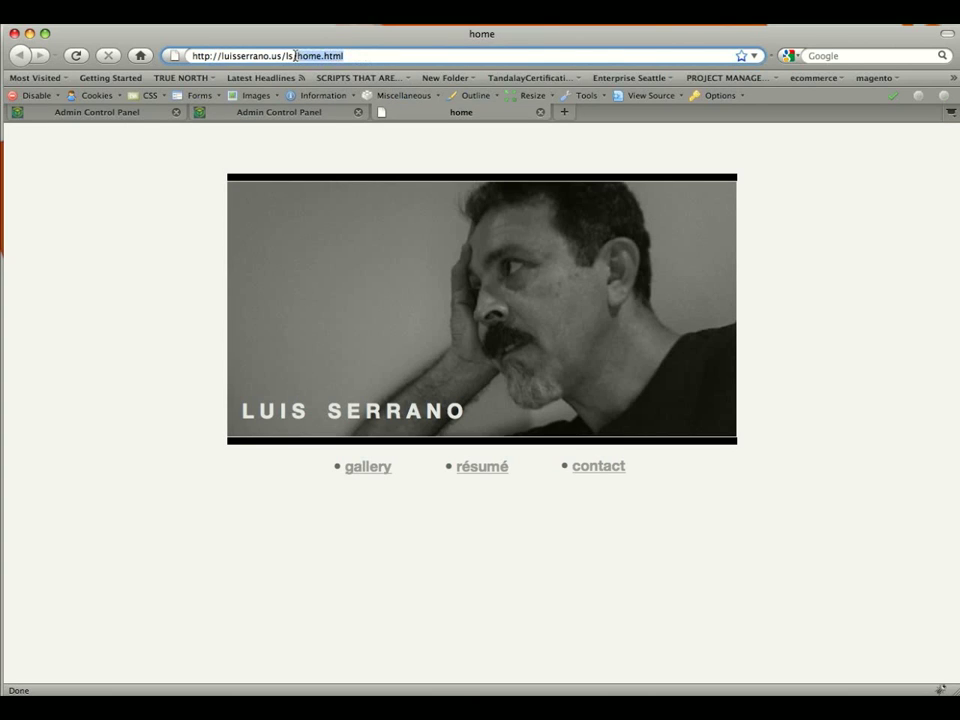
{"action": "type", "text": "bio.php"}
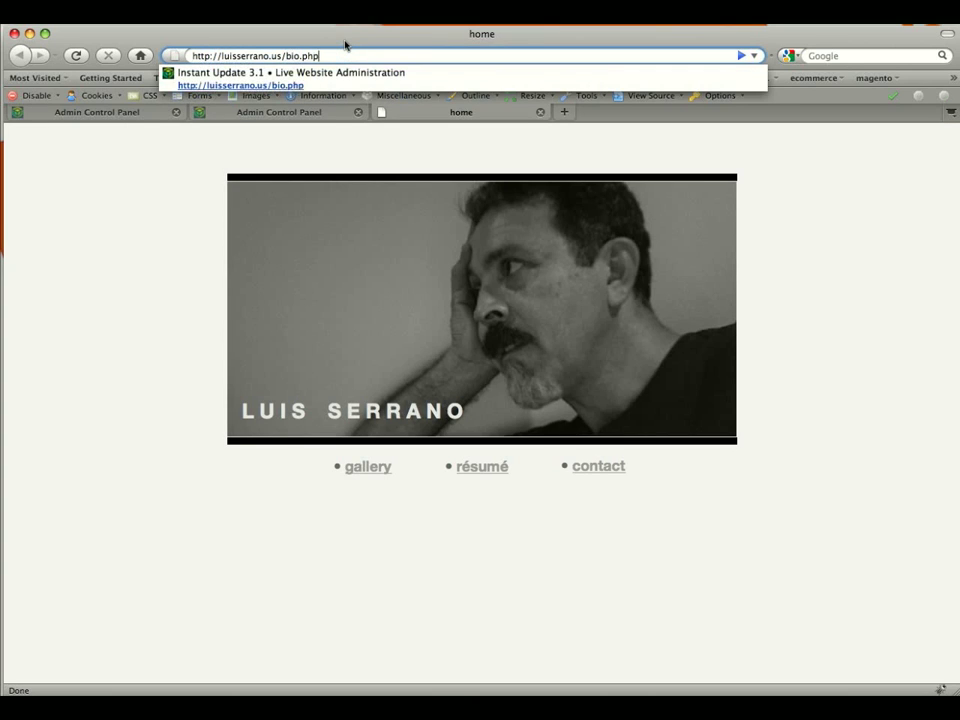
{"action": "key", "text": "Return"}
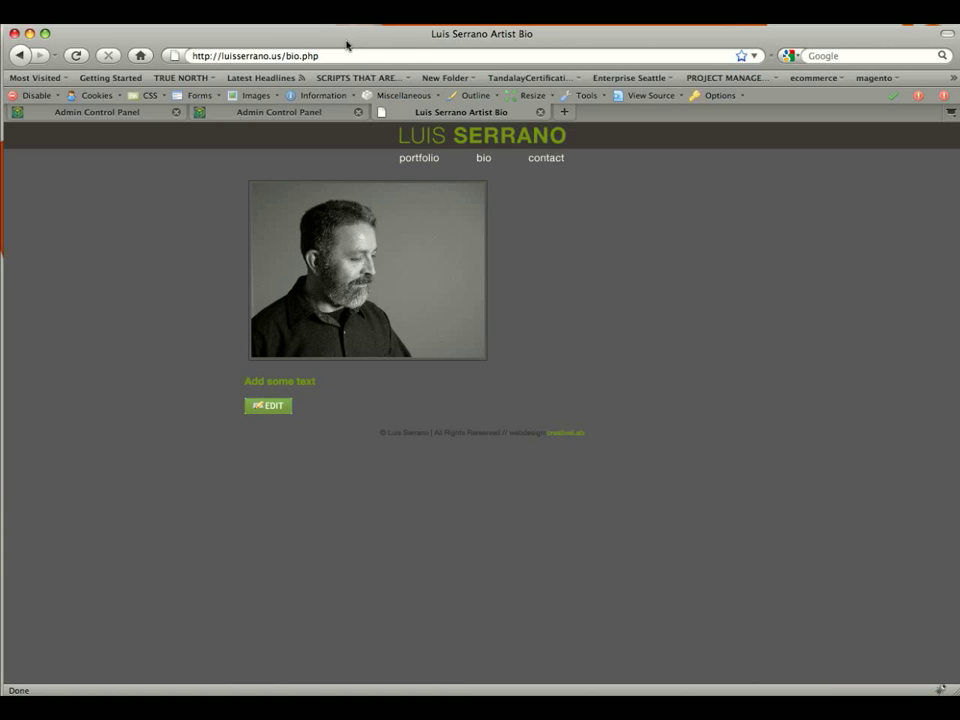
Reopen the Bio content from the live page, delete the linked line "Add some text" below the portrait, and save
{"action": "left_click", "coordinate": [280, 409]}
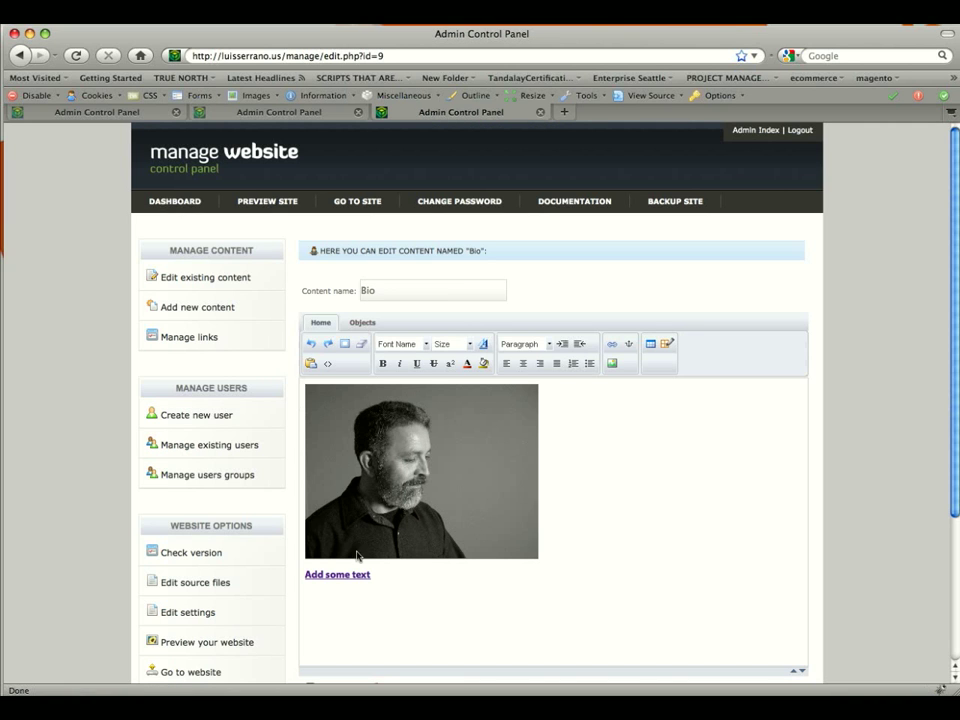
{"action": "left_click_drag", "start_coordinate": [386, 579], "coordinate": [302, 579]}
{"action": "left_click", "coordinate": [364, 579]}
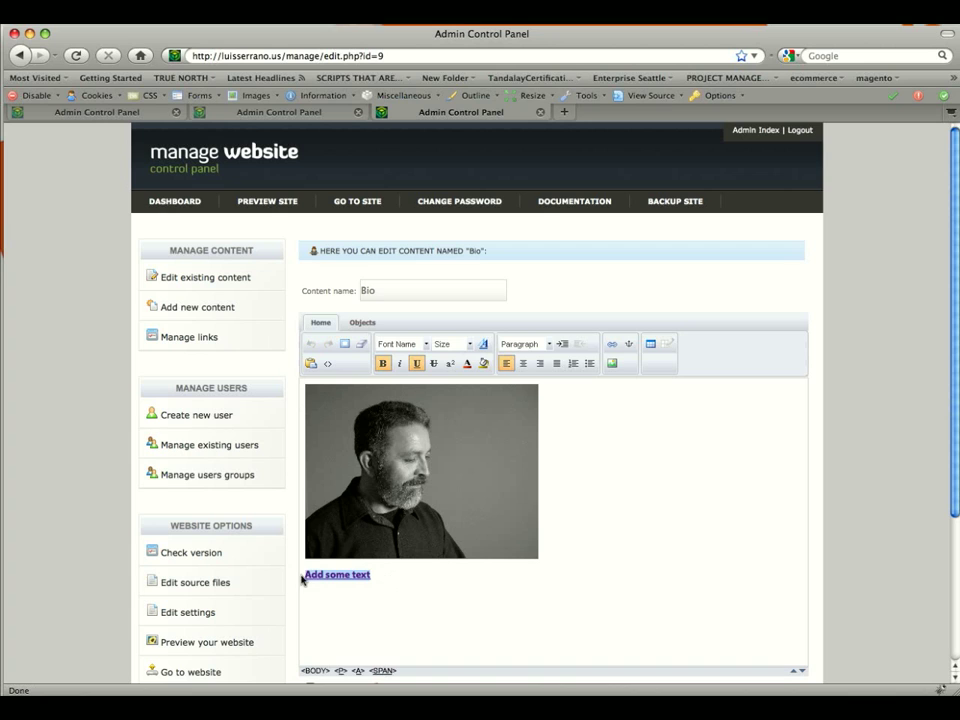
{"action": "key", "text": "BackSpace"}
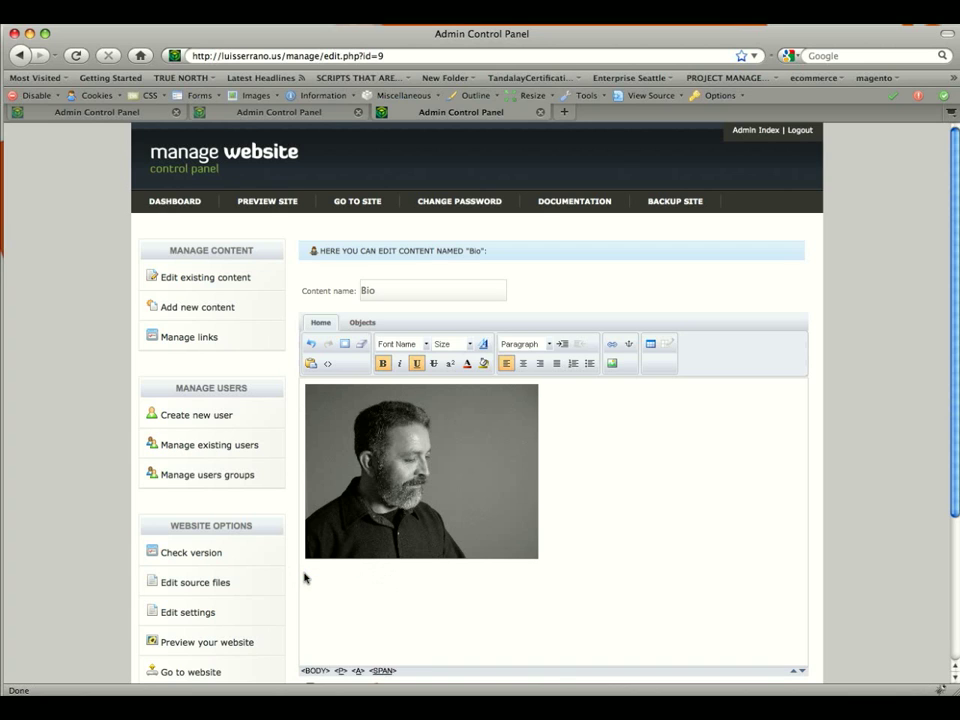
{"action": "scroll", "coordinate": [949, 568], "scroll_direction": "down", "scroll_amount": 3}
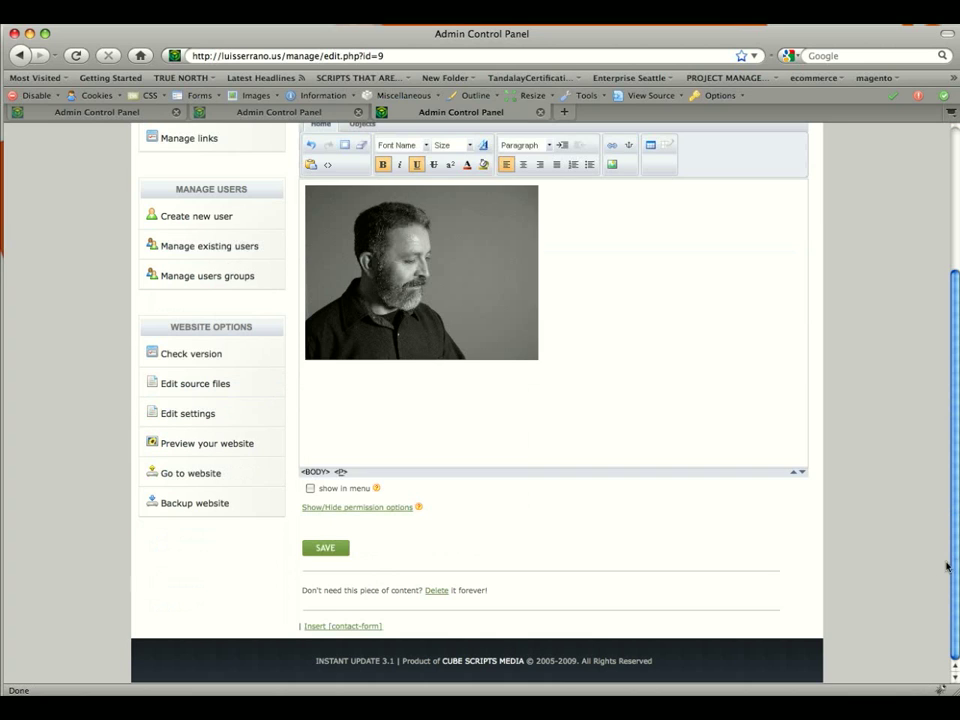
{"action": "left_click", "coordinate": [341, 553]}
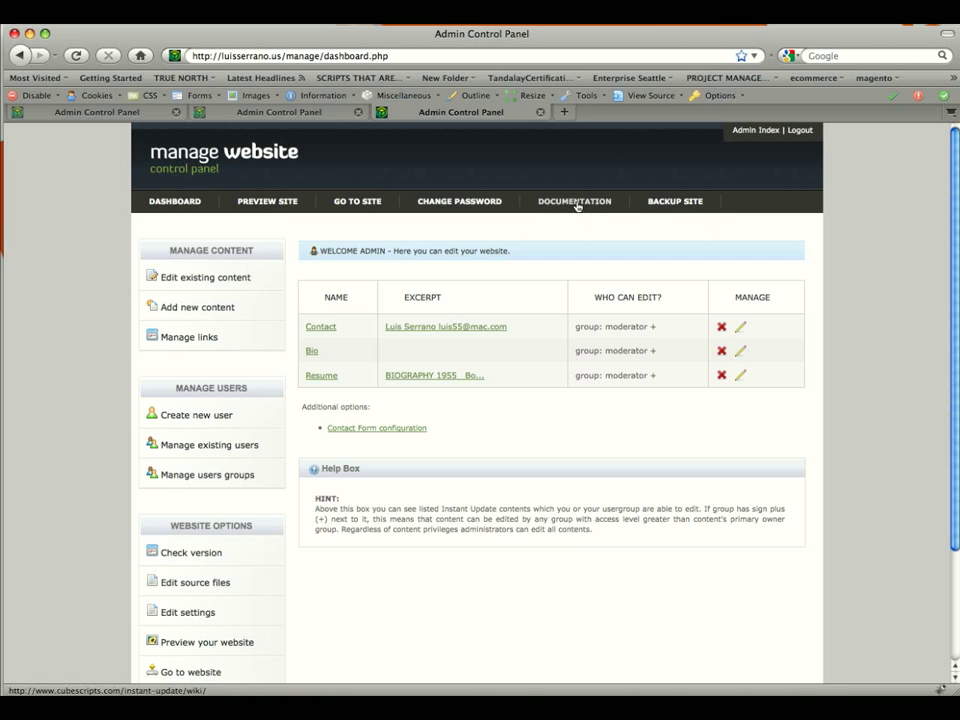
Open the Instant Update documentation from the dashboard and close it again
{"action": "left_click", "coordinate": [576, 204]}
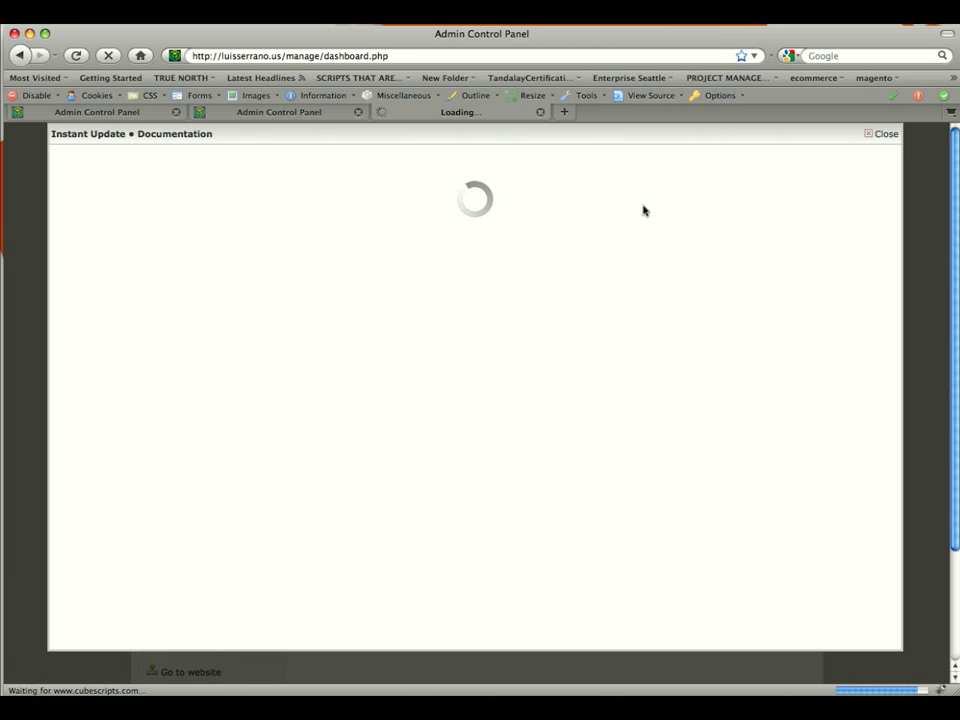
{"action": "left_click", "coordinate": [882, 136]}
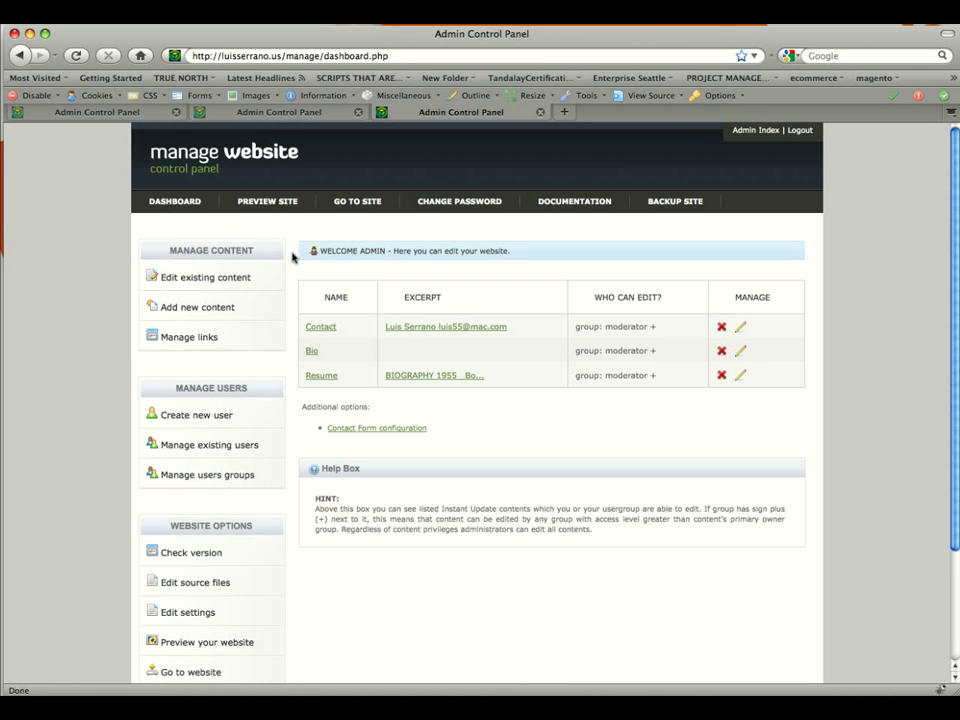